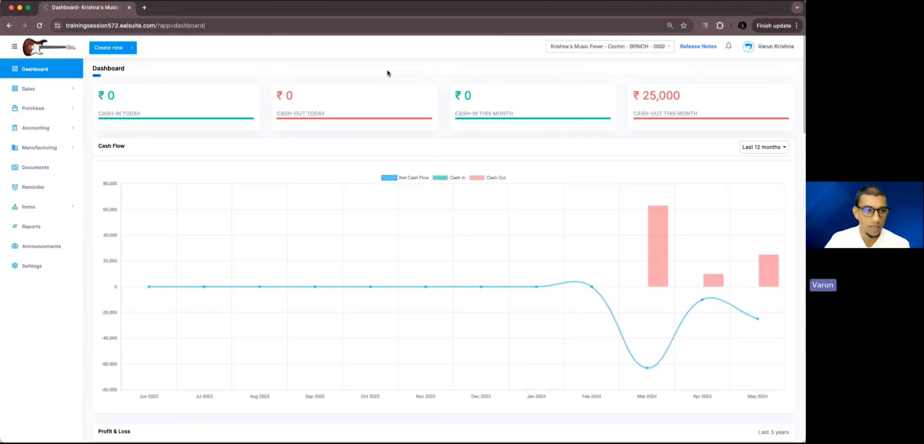
# Step: Open the custom fields settings for the Krishna's Music Fever - Cochin branch
pyautogui.click(52, 267)
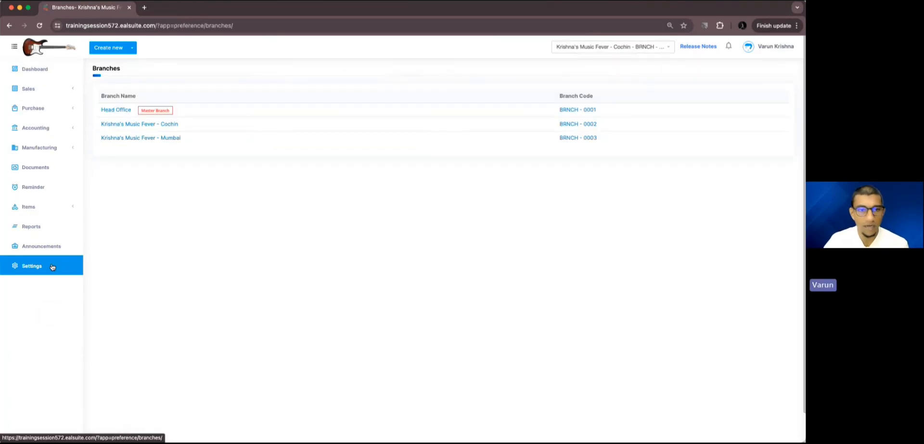
pyautogui.click(142, 124)
pyautogui.click(321, 178)
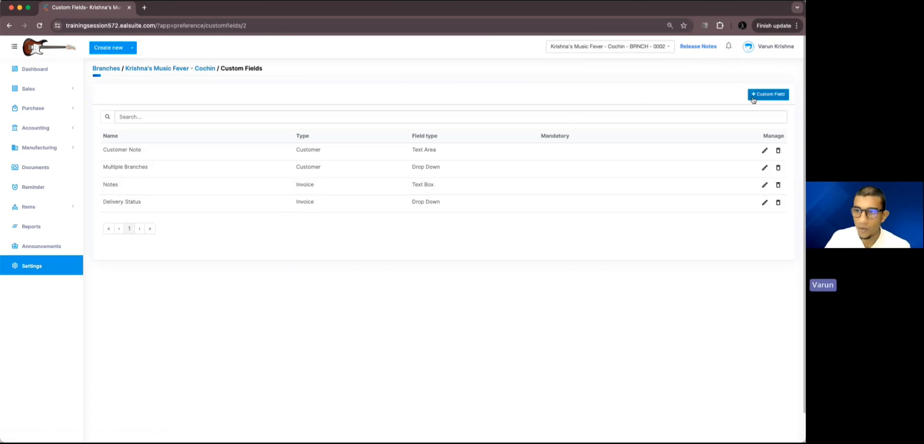
# Step: Start a new custom field of type Invoice and name it Project Status
pyautogui.click(777, 100)
pyautogui.click(415, 185)
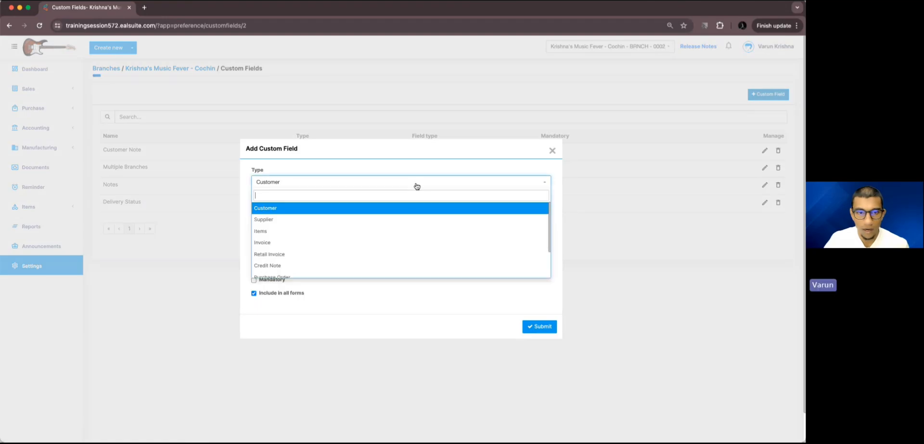
pyautogui.click(394, 241)
pyautogui.click(380, 208)
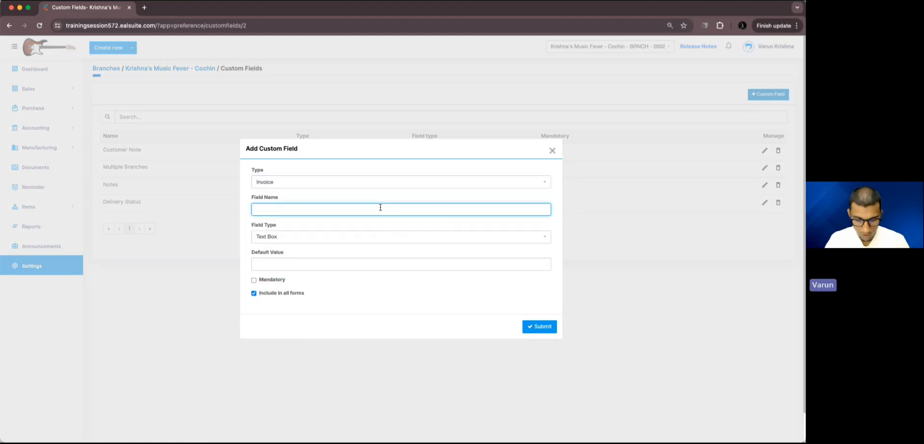
pyautogui.write('Project ')
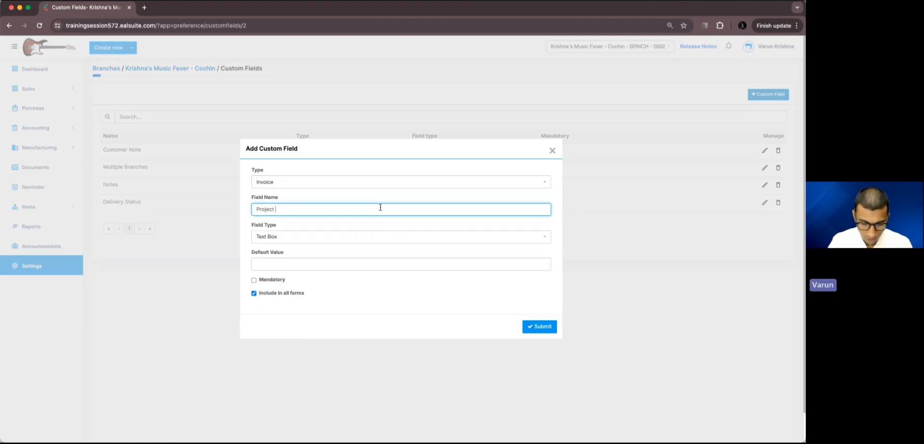
pyautogui.write('Status')
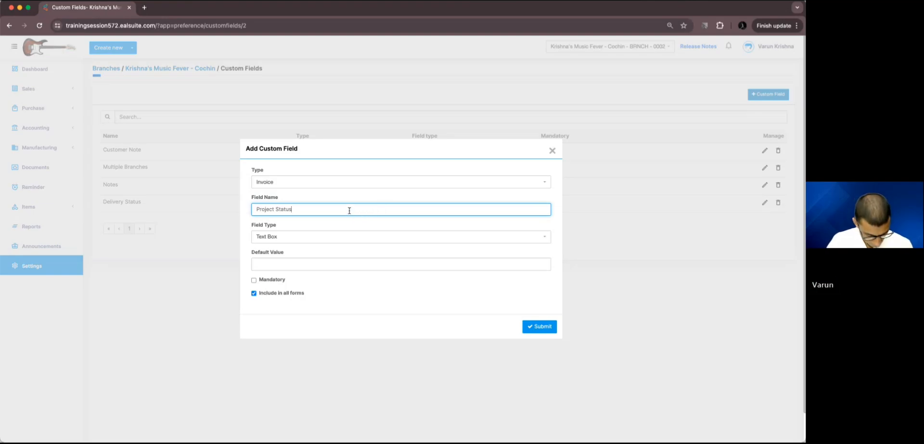
# Step: Set the field type to Drop Down and add two more option rows
pyautogui.click(319, 241)
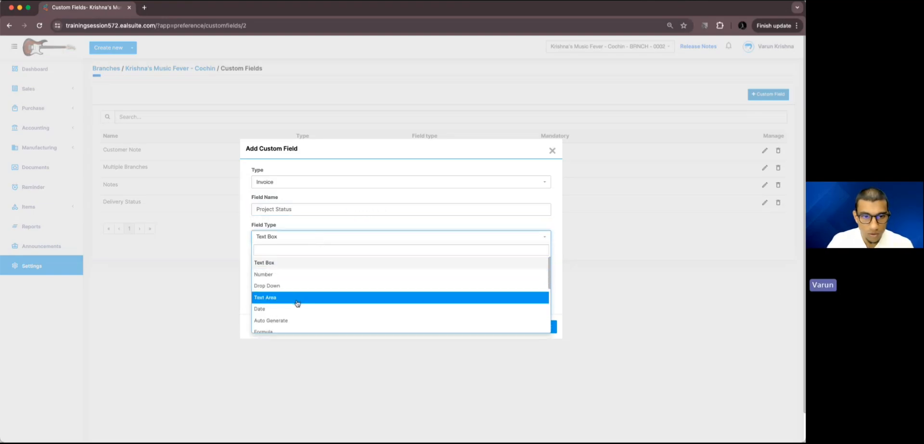
pyautogui.click(297, 286)
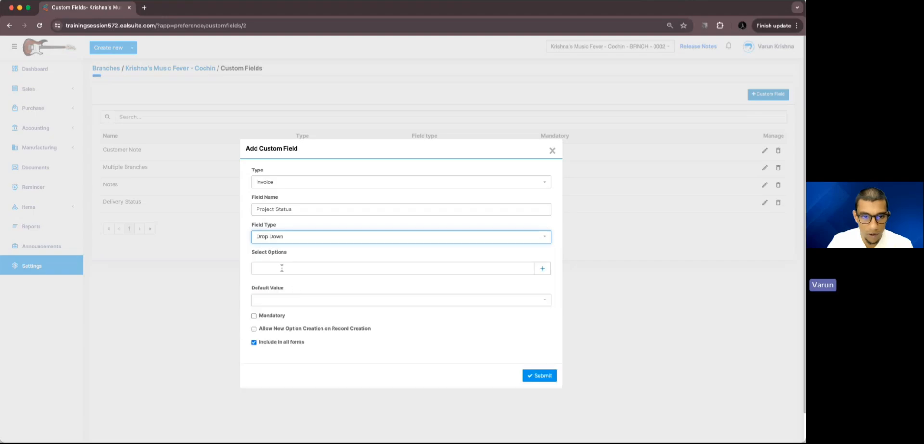
pyautogui.click(543, 268)
pyautogui.click(542, 268)
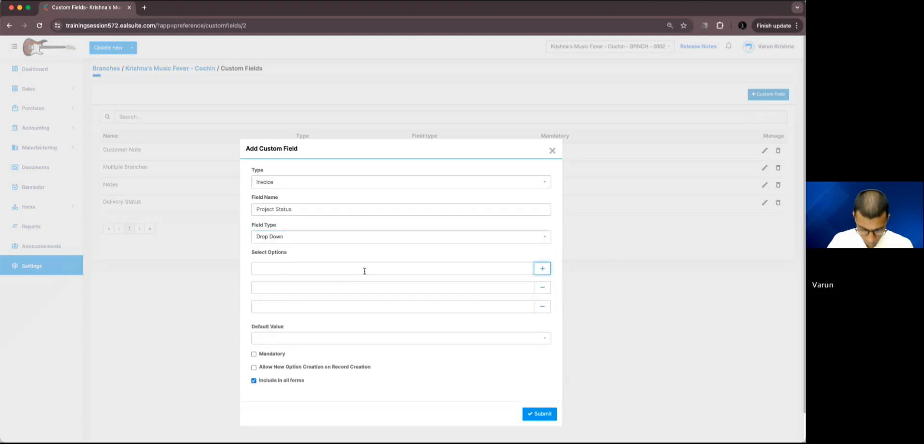
# Step: Enter Pending and initiated as the first two drop-down options
pyautogui.click(364, 271)
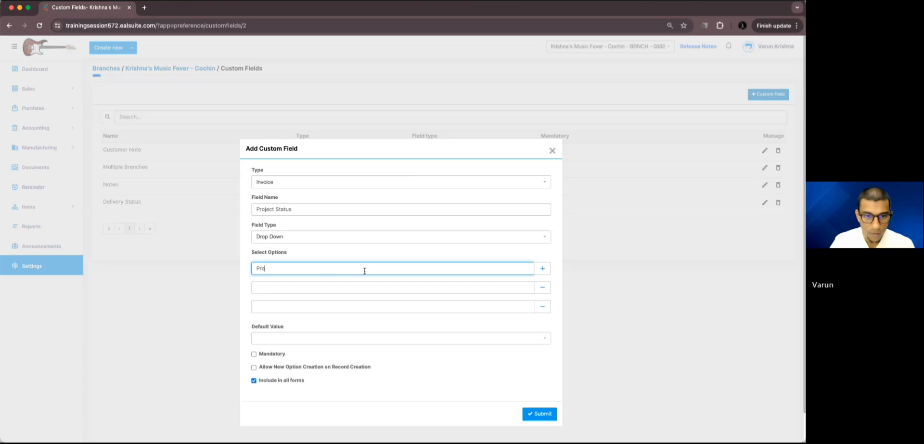
pyautogui.write('Pending')
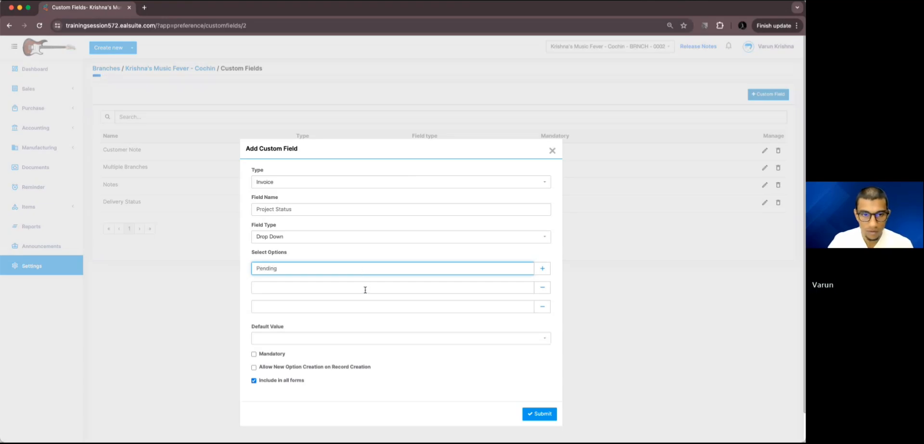
pyautogui.click(364, 289)
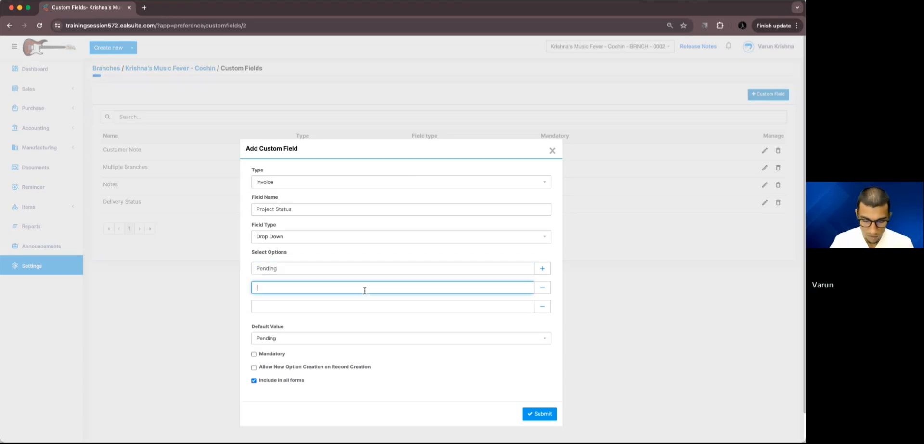
pyautogui.write('init')
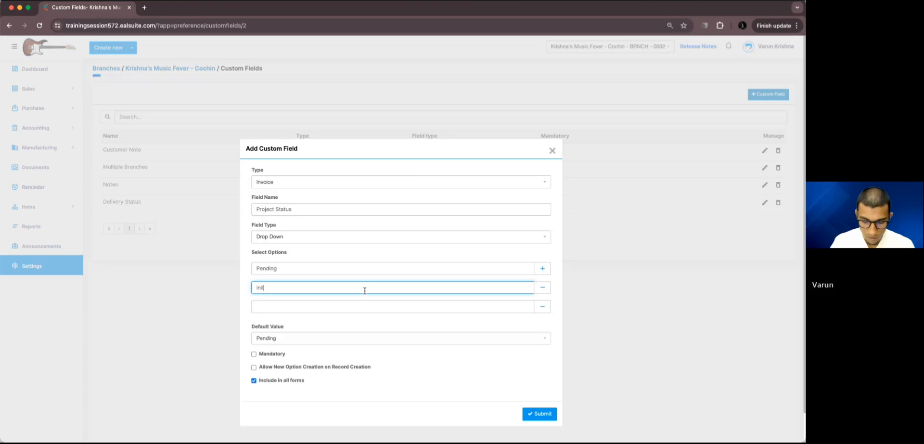
pyautogui.write('iat')
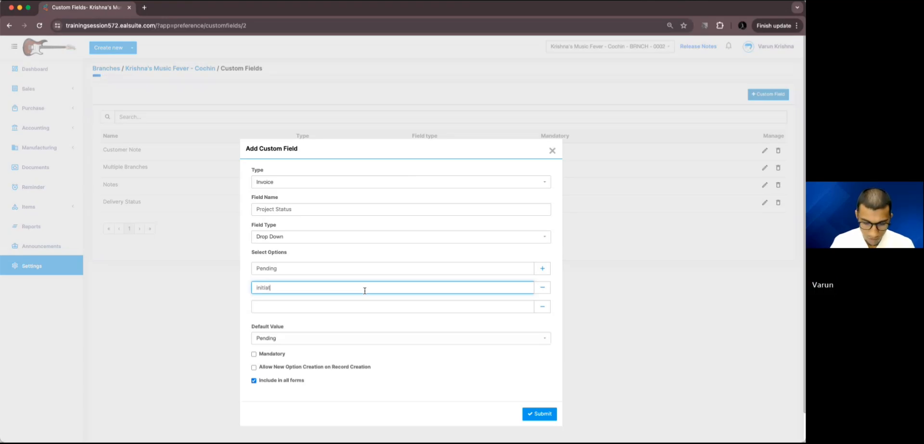
pyautogui.write('ed')
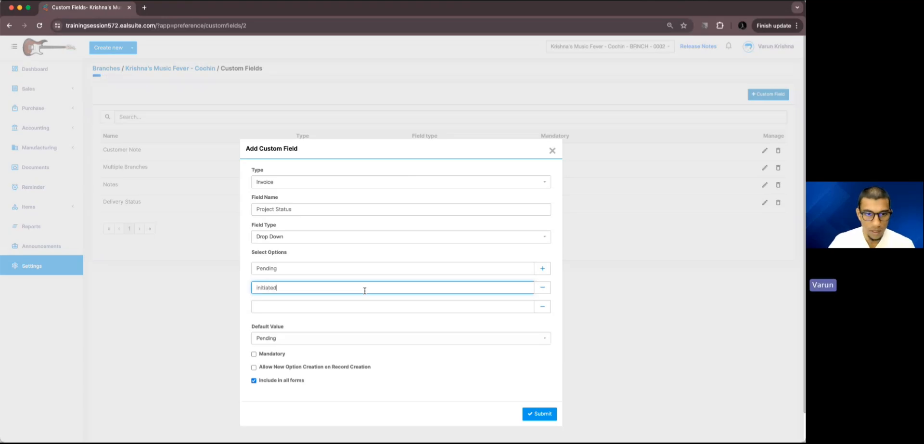
# Step: Add another option row and enter On-Hold as the third option
pyautogui.click(542, 270)
pyautogui.click(438, 308)
pyautogui.write('O')
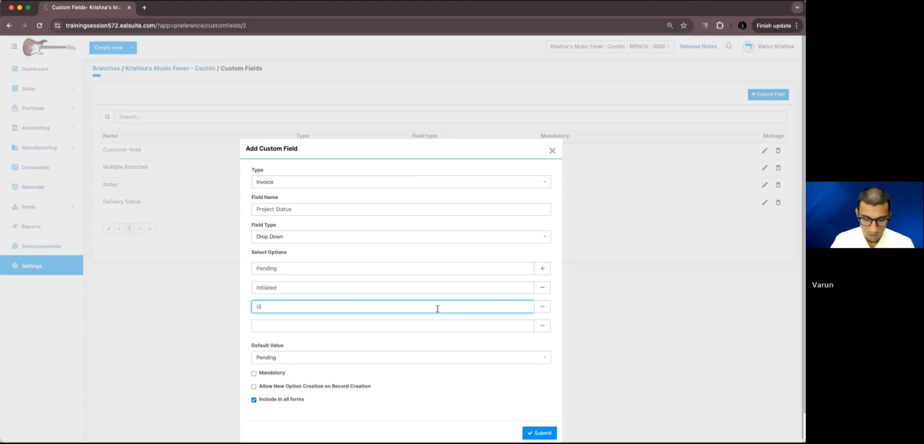
pyautogui.write('n-Hold')
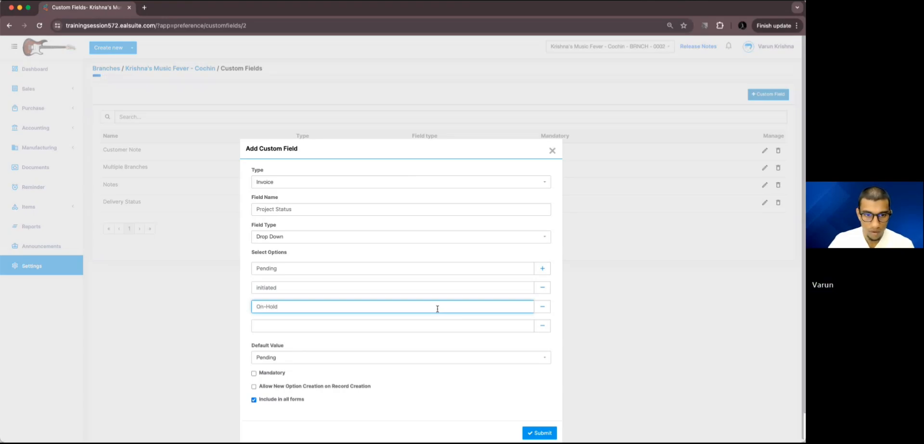
# Step: Capitalise the second option to Initiated and enter Completed as the fourth option
pyautogui.click(259, 289)
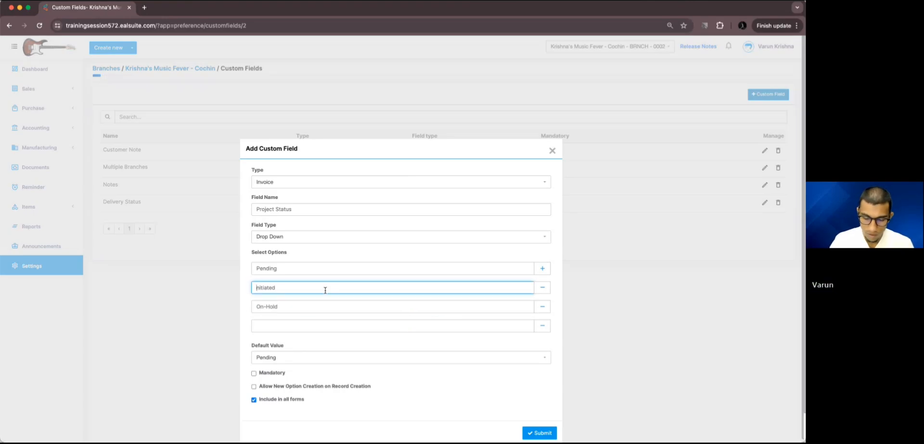
pyautogui.write('I')
pyautogui.click(301, 322)
pyautogui.write('C')
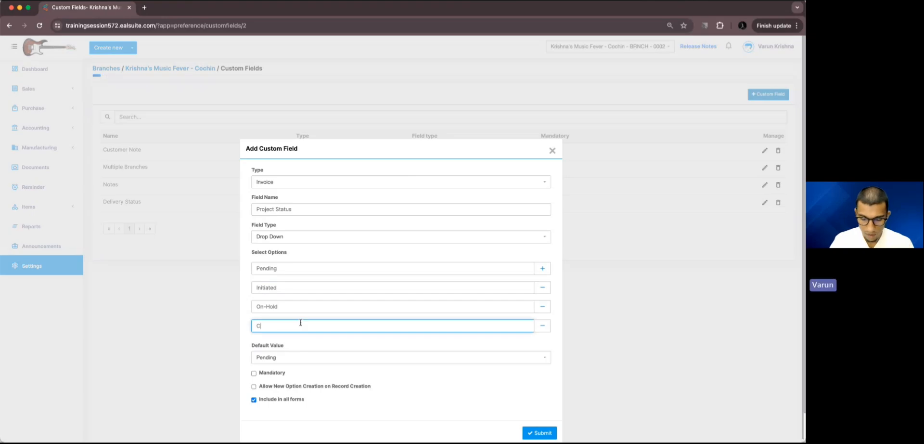
pyautogui.write('om-Ite')
pyautogui.press('BackSpace')
pyautogui.press('BackSpace')
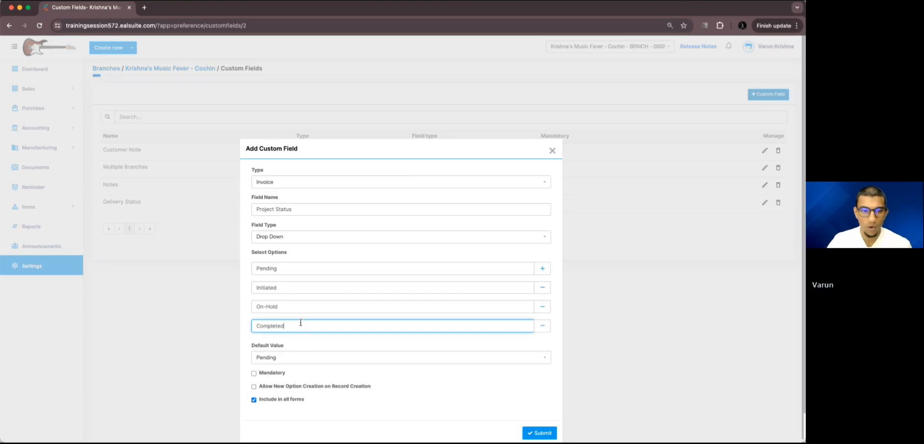
# Step: Submit the new Project Status custom field
pyautogui.click(365, 173)
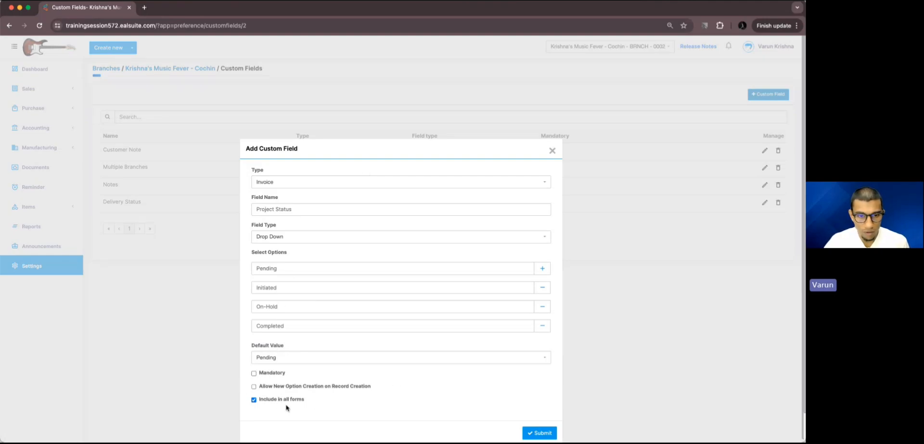
pyautogui.click(536, 432)
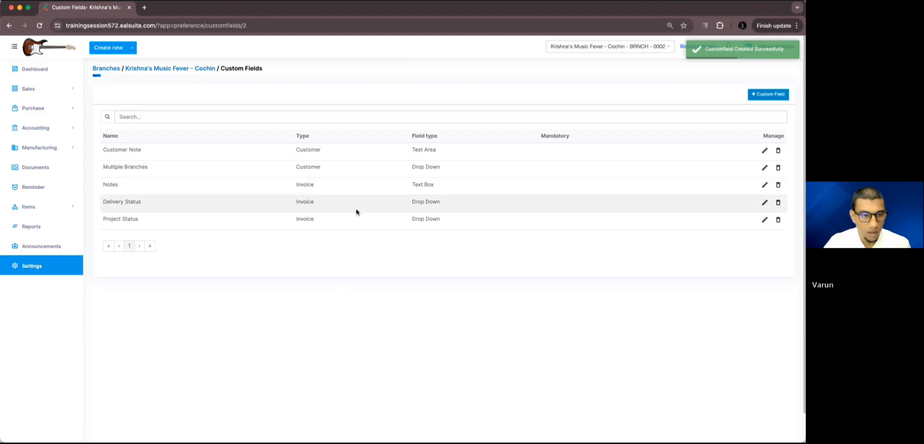
pyautogui.moveTo(107, 220); pyautogui.dragTo(140, 220)
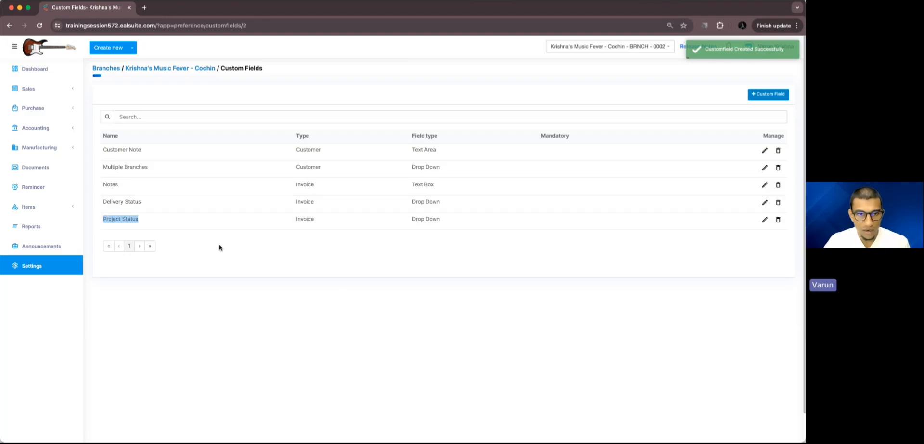
pyautogui.click(245, 257)
# Step: Open Invoice Template 1 in Template Builder V2 for the Cochin branch in a new tab
pyautogui.keyDown('super'); pyautogui.click(72, 267); pyautogui.keyUp('super')
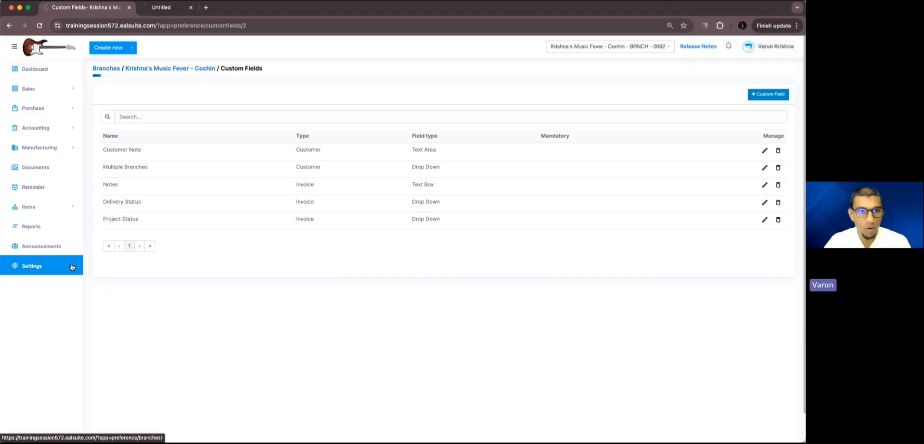
pyautogui.click(169, 13)
pyautogui.click(129, 125)
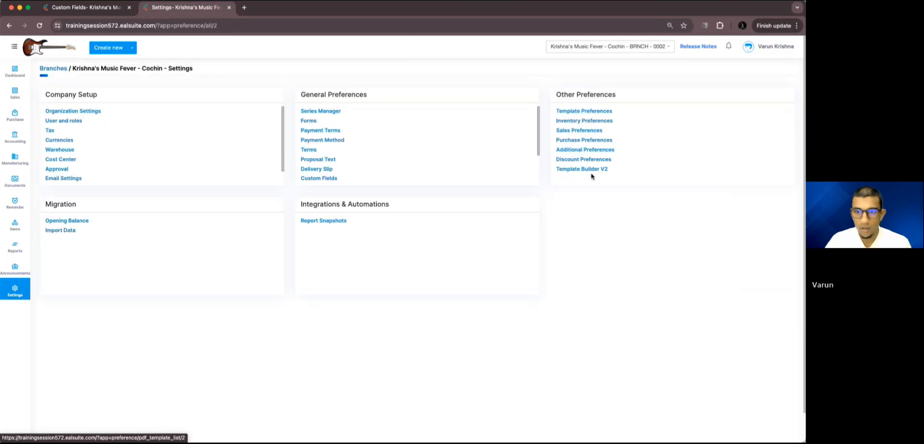
pyautogui.click(599, 174)
pyautogui.click(147, 161)
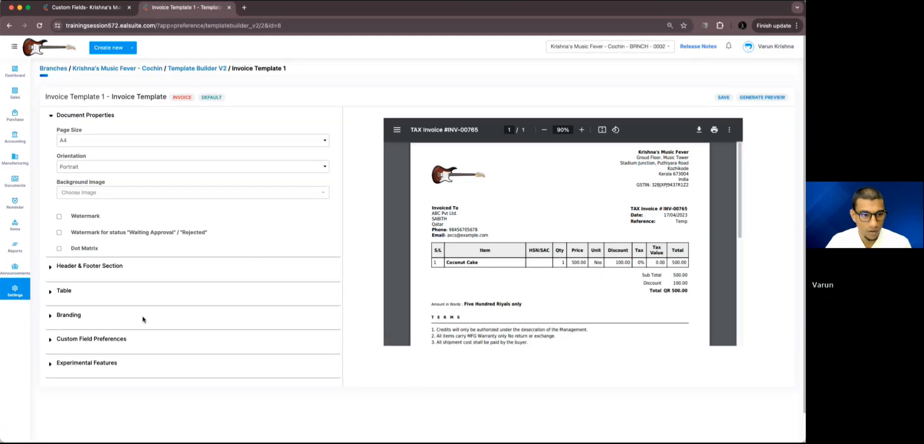
# Step: Open the template's custom field columns and add Project Status to the selected columns
pyautogui.click(123, 337)
pyautogui.click(88, 257)
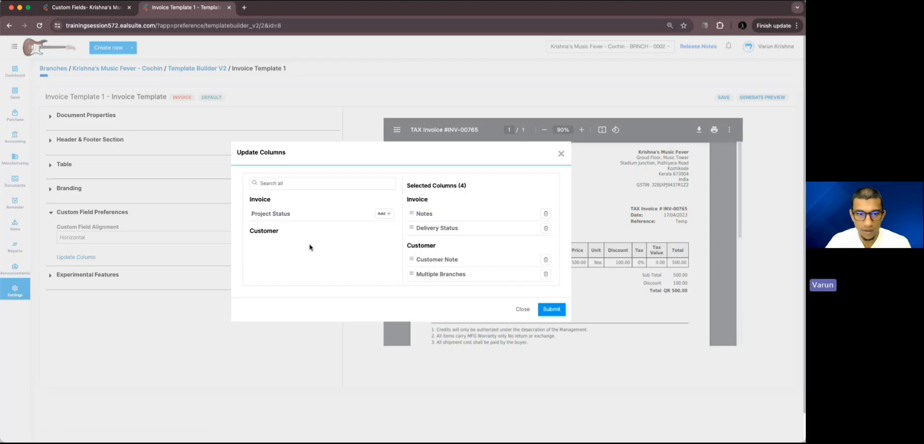
pyautogui.click(383, 213)
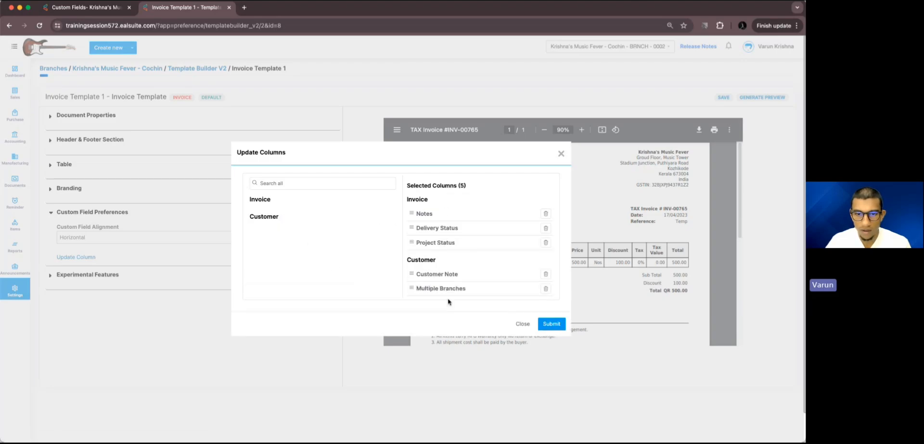
# Step: Remove the Customer Note, Multiple Branches, Delivery Status and Notes columns, then submit and save the template
pyautogui.click(545, 274)
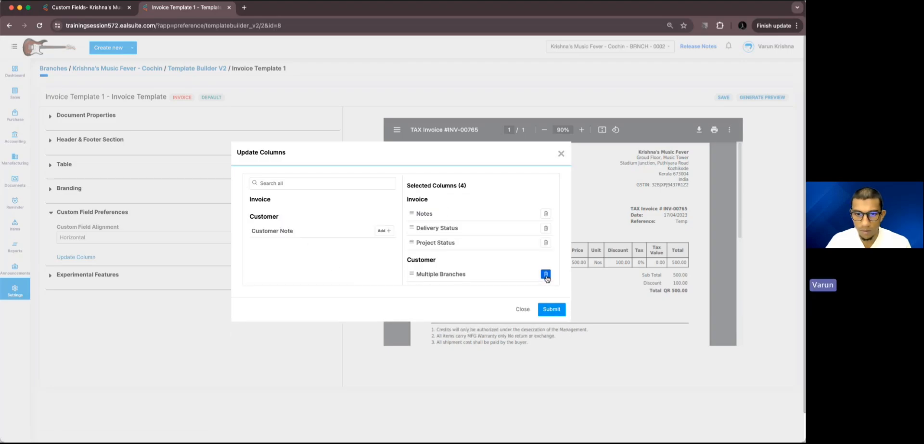
pyautogui.click(546, 275)
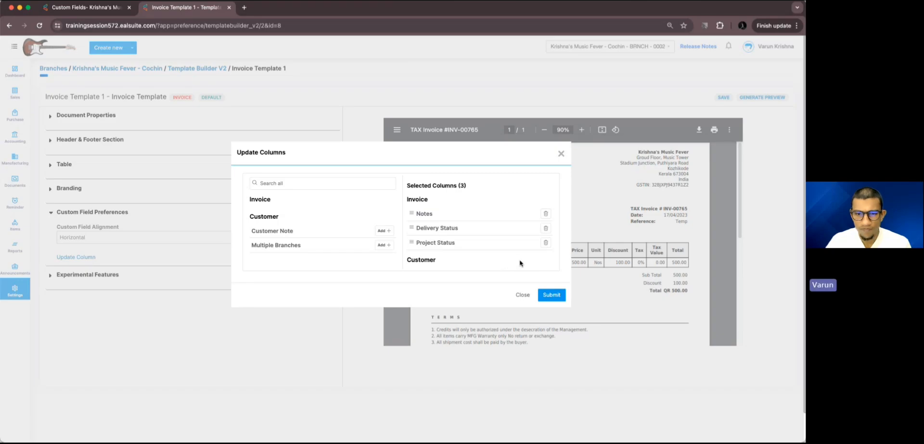
pyautogui.click(546, 228)
pyautogui.click(546, 213)
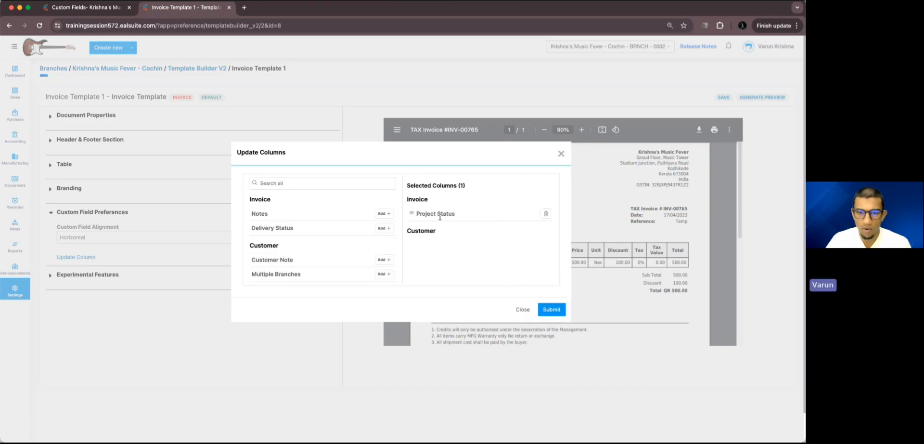
pyautogui.click(544, 310)
pyautogui.click(724, 97)
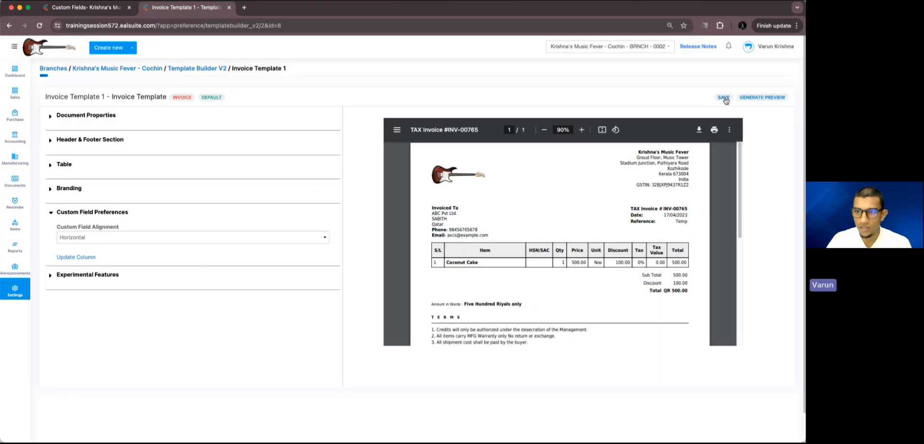
# Step: Start a new invoice from the dashboard and choose the first listed customer
pyautogui.click(62, 68)
pyautogui.click(34, 68)
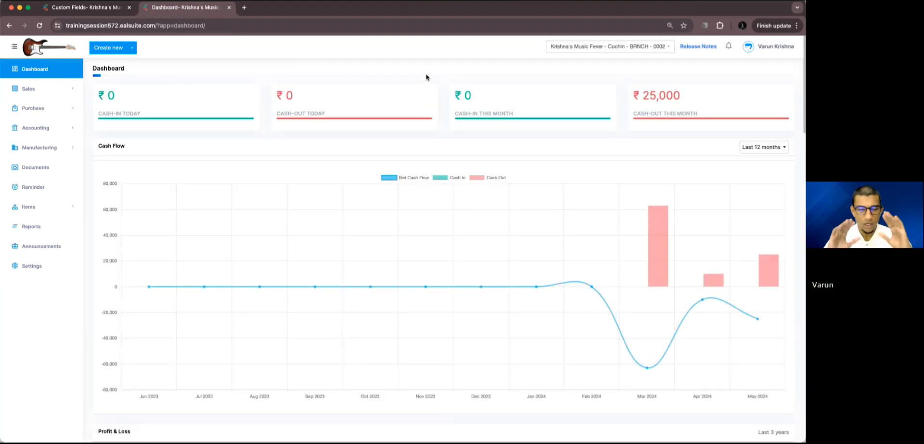
pyautogui.click(110, 47)
pyautogui.click(102, 88)
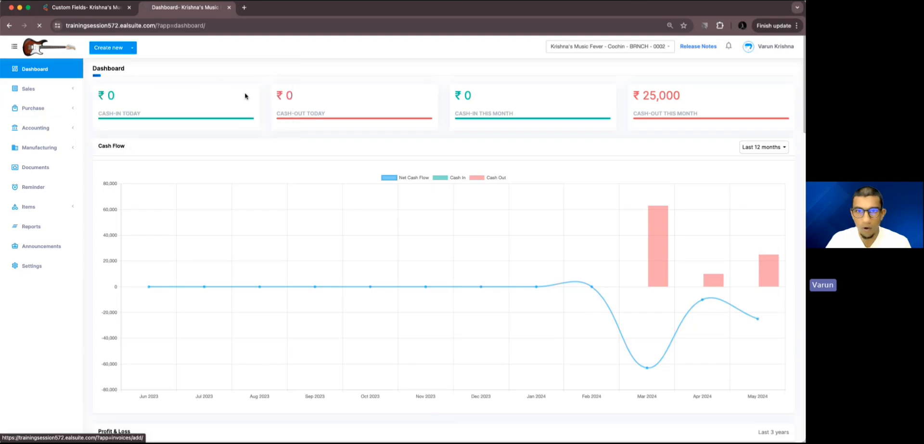
pyautogui.click(262, 134)
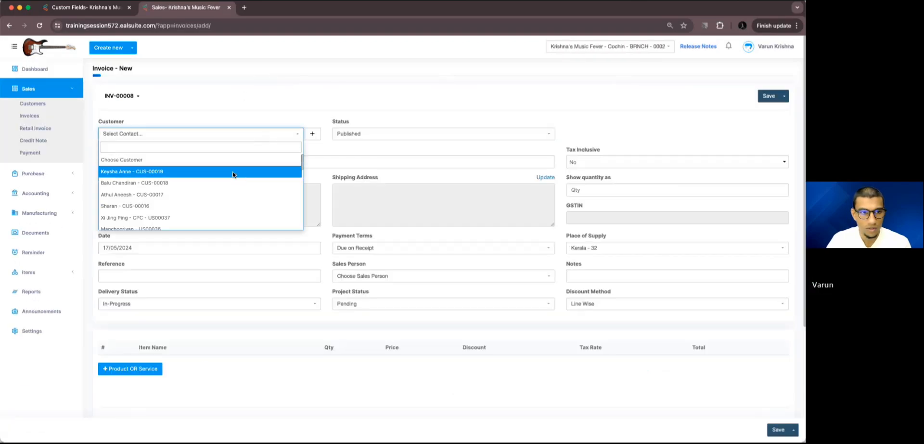
pyautogui.click(234, 172)
# Step: Add Lenskart Item and Mango Pickle as invoice lines from the products and services list
pyautogui.scroll(-2, 325, 161)
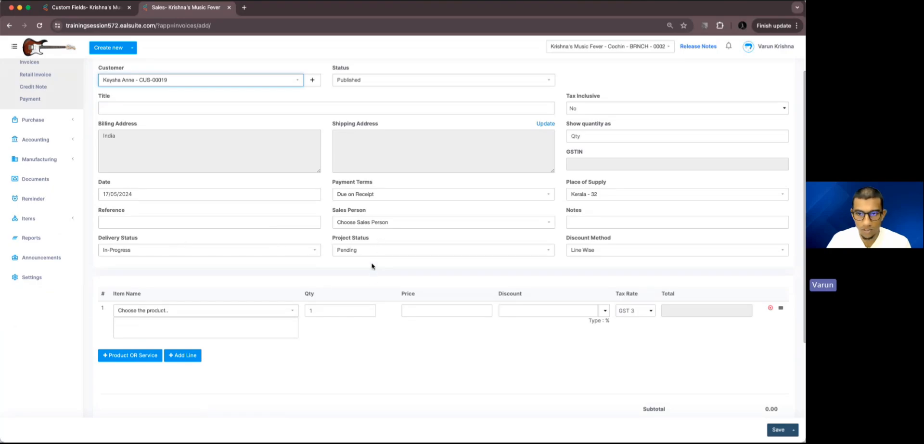
pyautogui.click(141, 356)
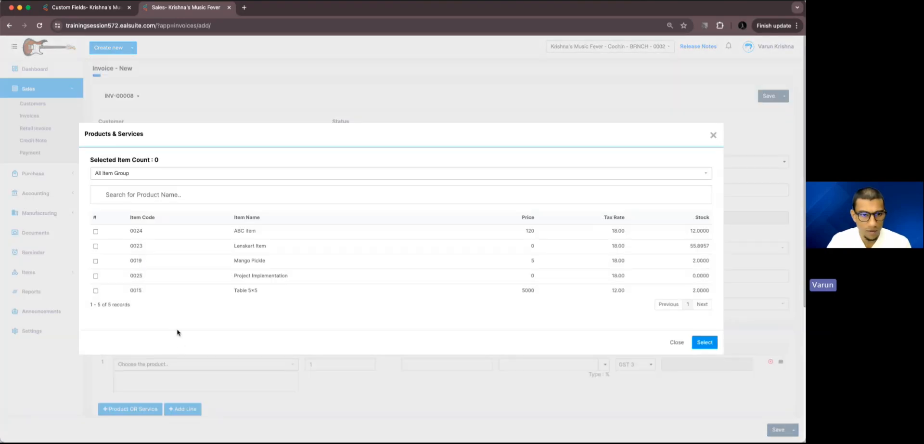
pyautogui.click(95, 246)
pyautogui.click(95, 261)
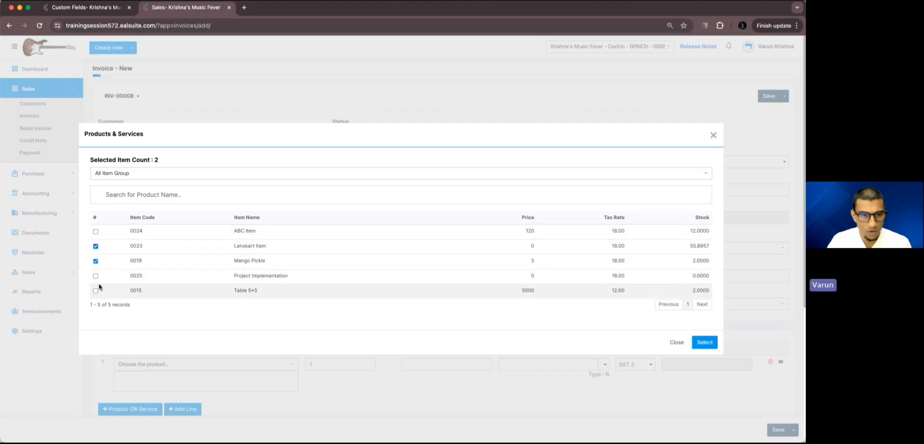
pyautogui.click(705, 342)
# Step: Set the Lenskart Item quantity to 4 and price to 100, and the Mango Pickle quantity to 5
pyautogui.click(332, 278)
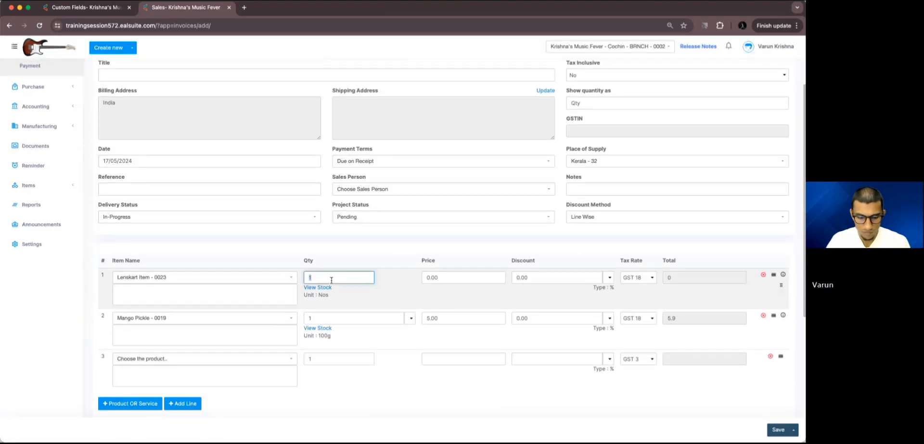
pyautogui.write('4')
pyautogui.click(330, 319)
pyautogui.write('5')
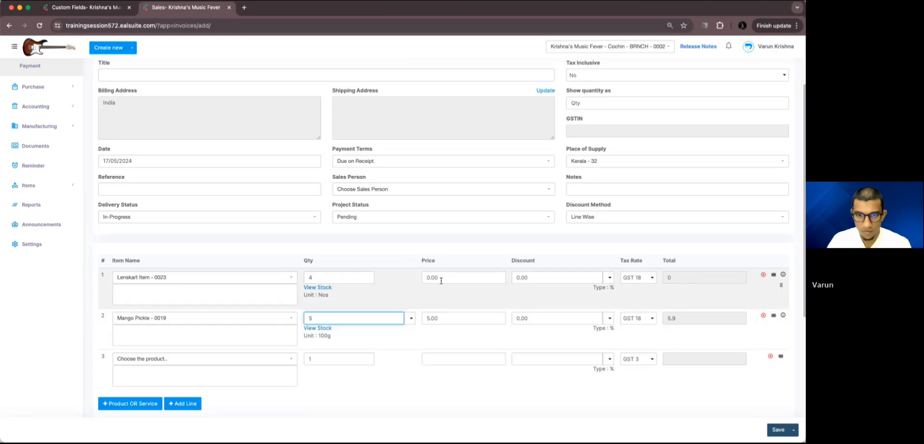
pyautogui.click(441, 278)
pyautogui.write('1')
pyautogui.click(463, 248)
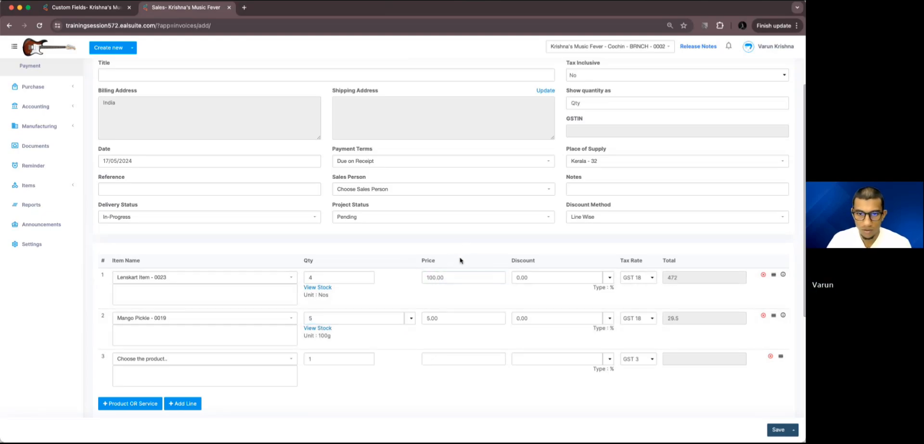
# Step: Set Project Status to Pending and try to save the invoice
pyautogui.click(352, 221)
pyautogui.click(354, 241)
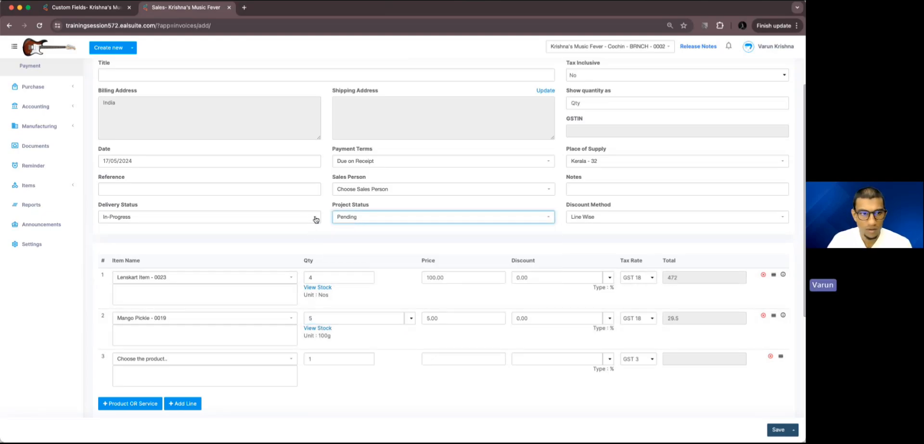
pyautogui.scroll(-5, 529, 321)
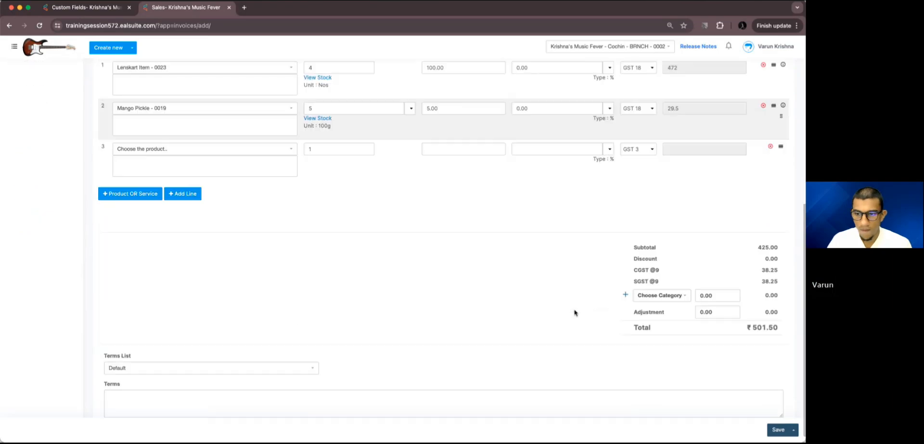
pyautogui.click(768, 431)
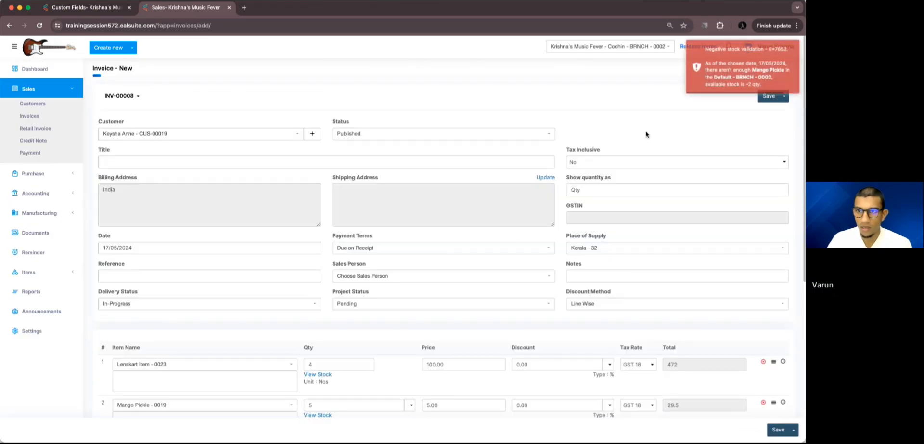
# Step: Remove the Mango Pickle line and save the invoice
pyautogui.scroll(-3, 470, 198)
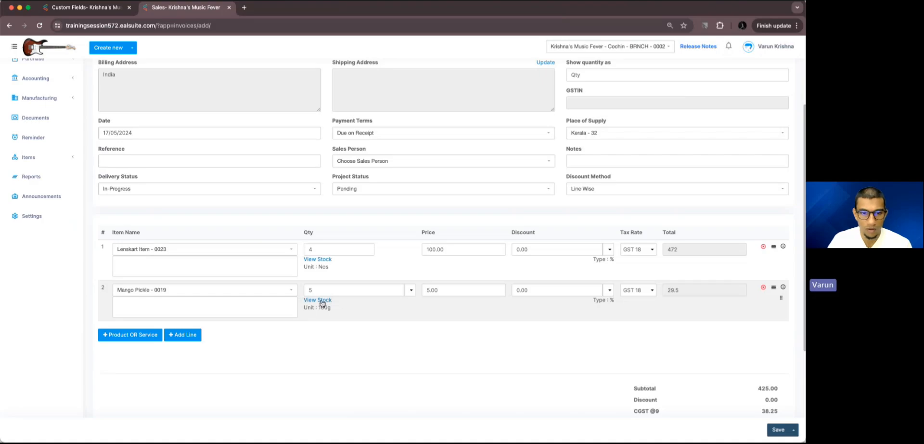
pyautogui.click(763, 288)
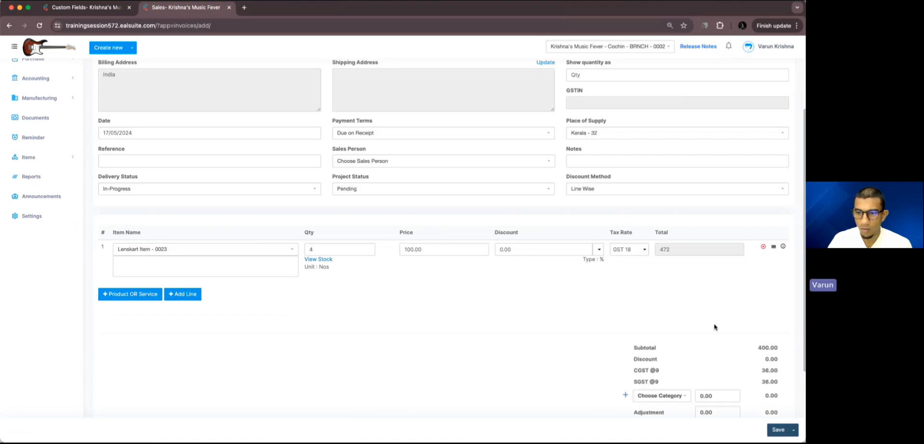
pyautogui.click(777, 430)
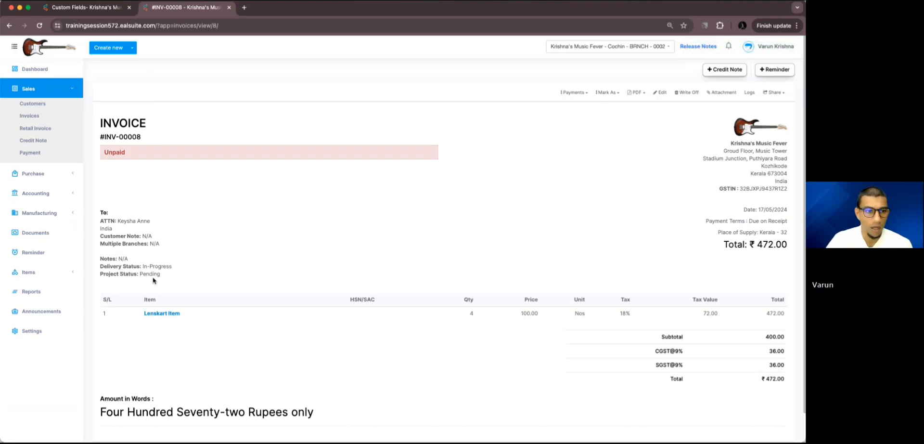
# Step: Open Settings in a new tab and switch to it
pyautogui.click(69, 92)
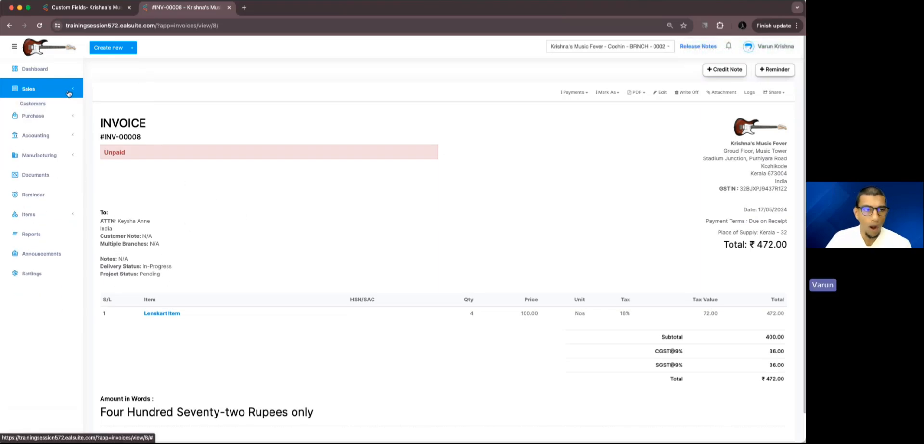
pyautogui.keyDown('super'); pyautogui.click(65, 269); pyautogui.keyUp('super')
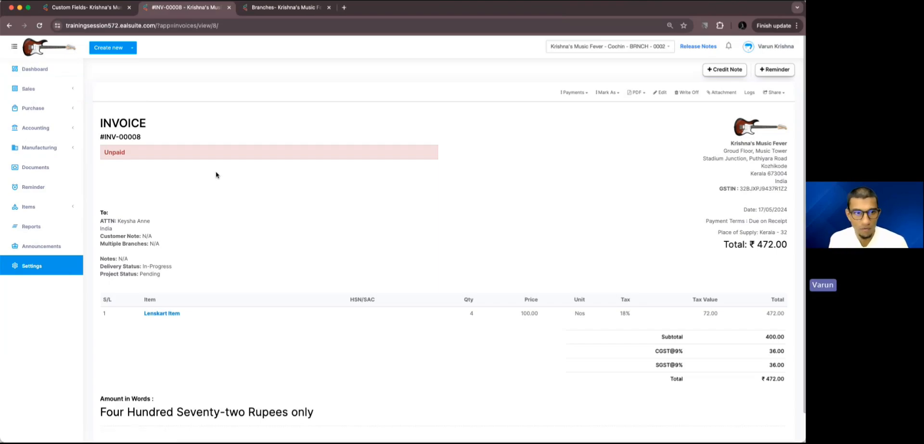
pyautogui.hotkey('ctrl', 'Tab')
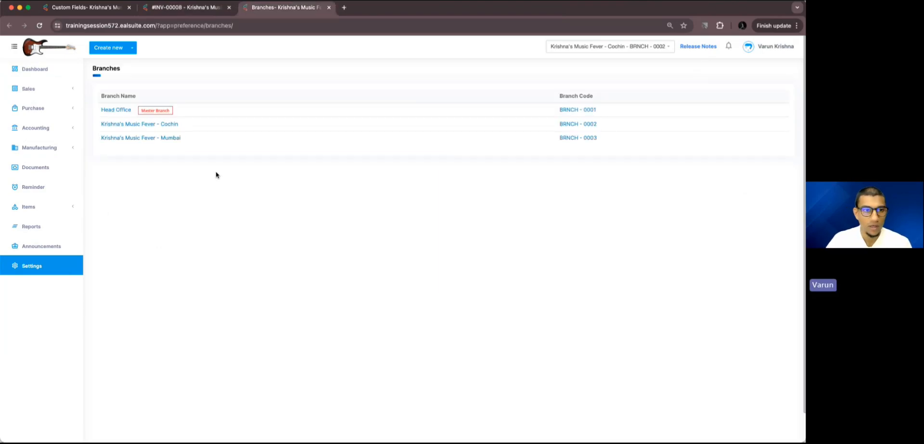
# Step: Open the Cochin branch's Record Update Button settings for invoices
pyautogui.click(155, 124)
pyautogui.scroll(-2, 325, 156)
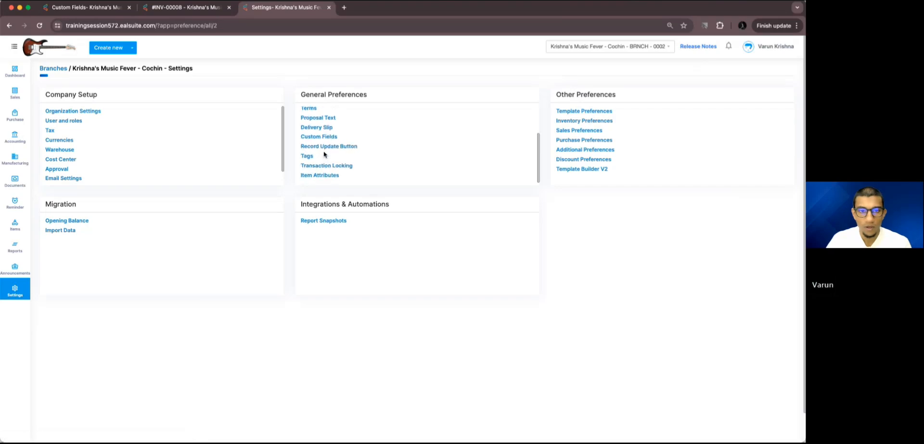
pyautogui.click(322, 152)
pyautogui.click(124, 115)
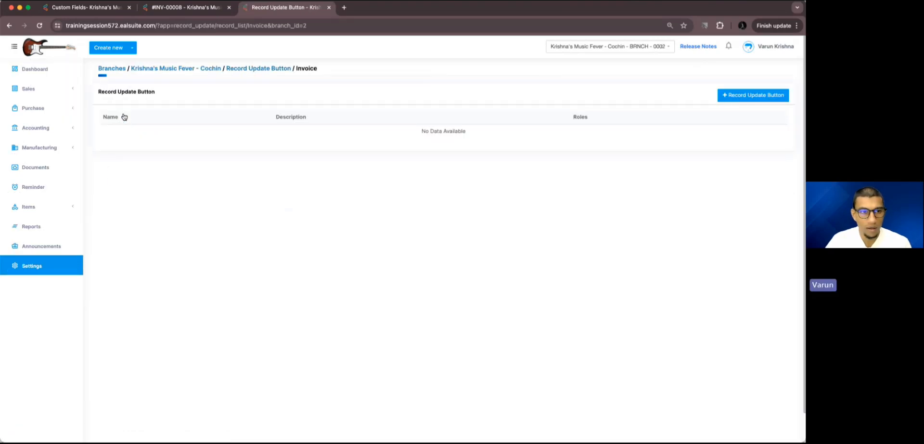
# Step: Add a record update button named Project Status with the roles Full Admin and SPA
pyautogui.click(756, 95)
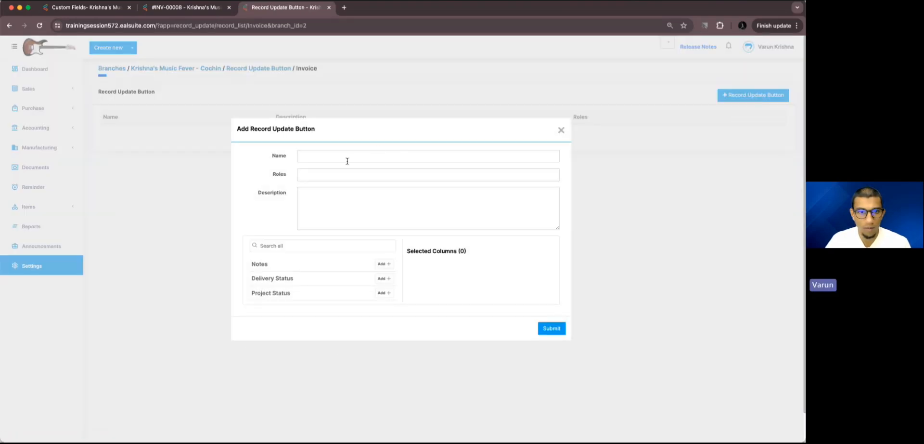
pyautogui.click(345, 156)
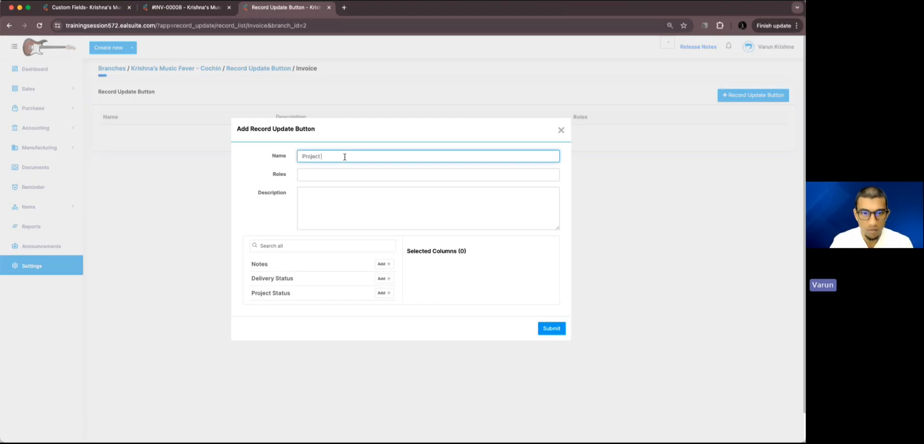
pyautogui.write('Project Status')
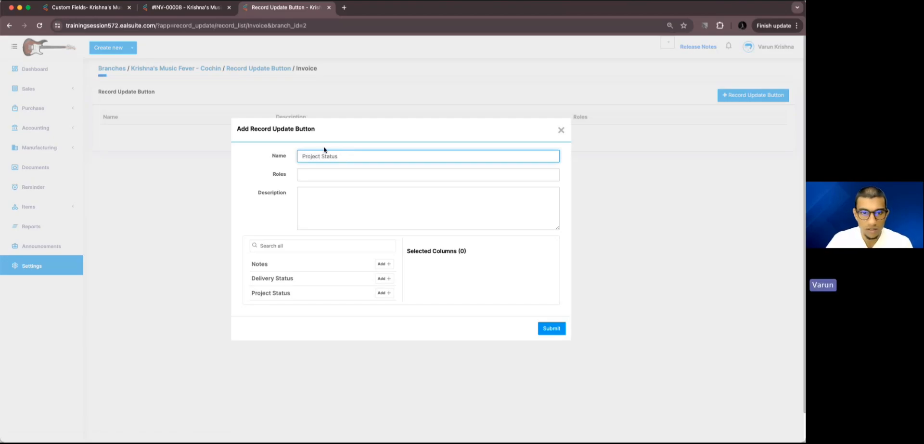
pyautogui.click(316, 178)
pyautogui.click(317, 187)
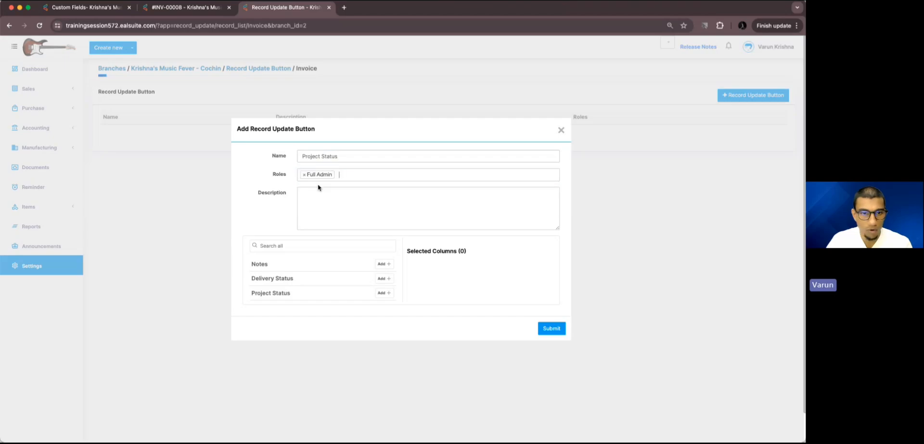
pyautogui.click(353, 175)
pyautogui.click(354, 201)
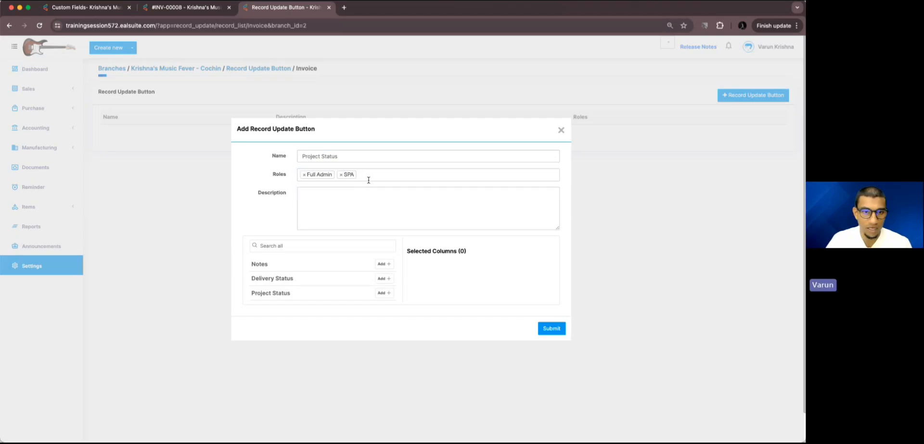
# Step: Enter the description 'To update the status of projects associated with this invoice'
pyautogui.click(350, 196)
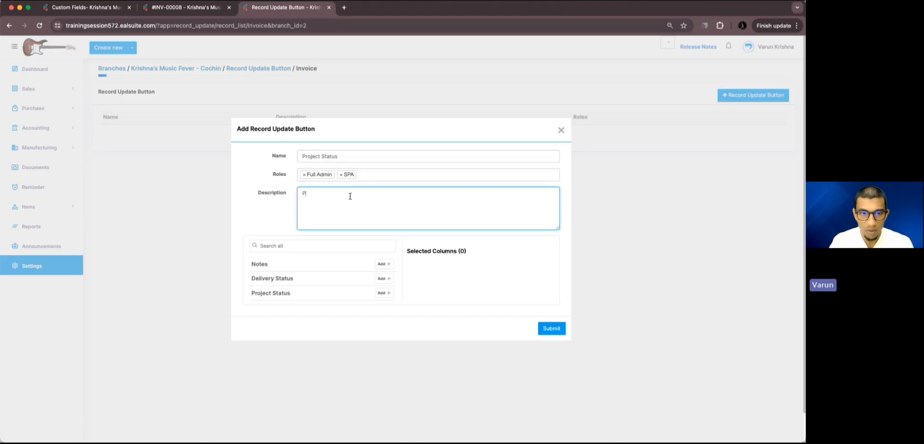
pyautogui.write('o u')
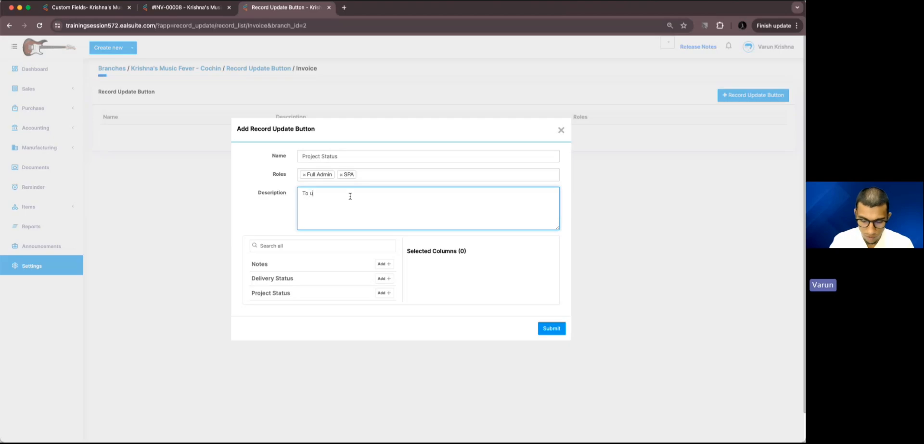
pyautogui.write('pdate the sta')
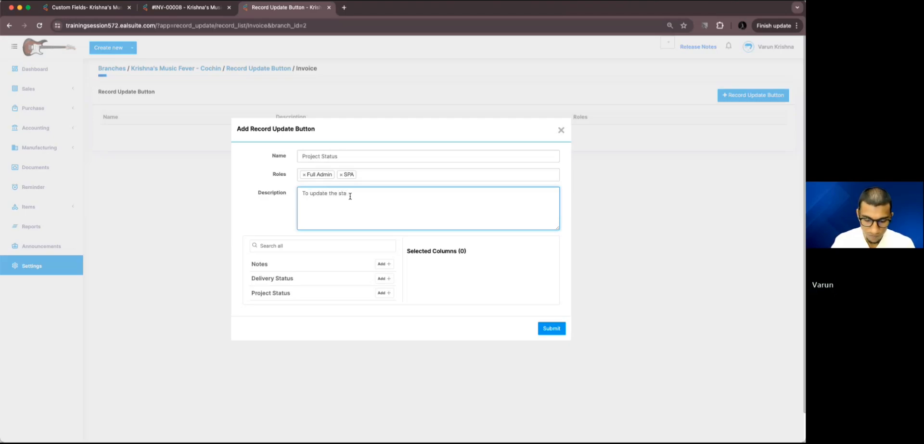
pyautogui.write('tus of p')
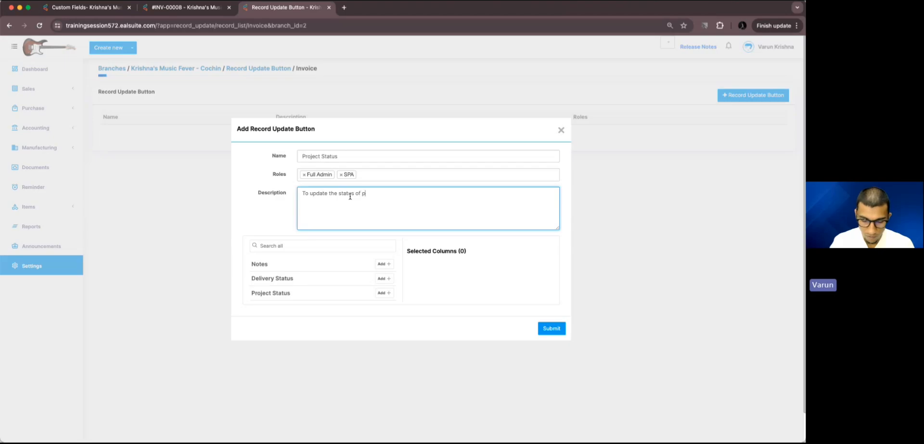
pyautogui.write('rojects ass')
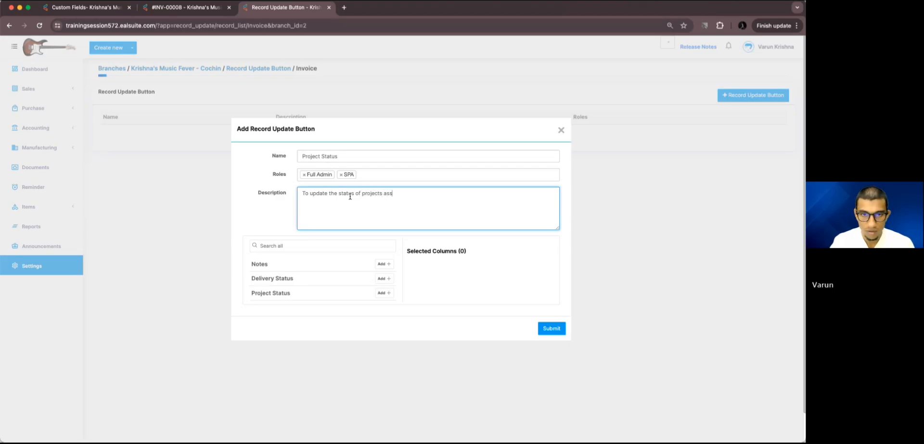
pyautogui.write('ociated wi')
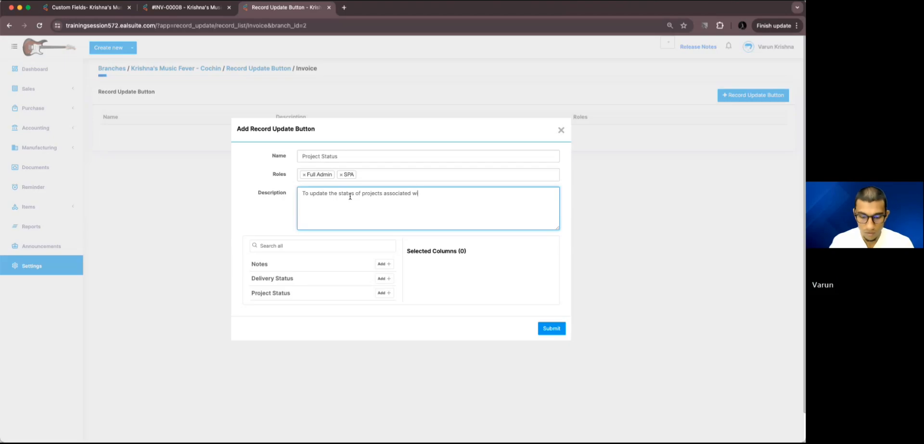
pyautogui.write('th t')
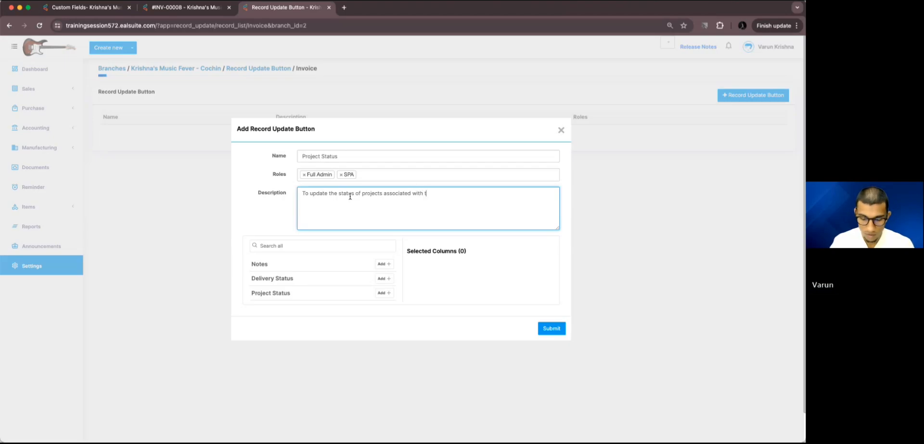
pyautogui.write('his invoice')
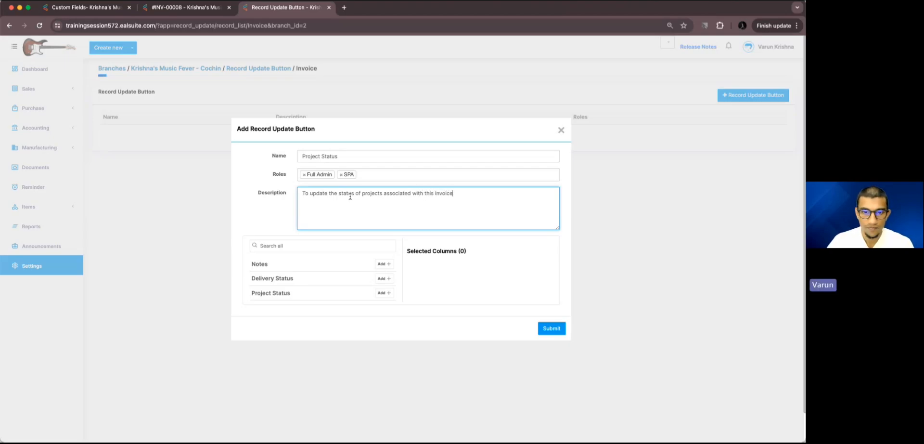
# Step: Add Project Status to the selected columns and submit the record update button
pyautogui.click(384, 293)
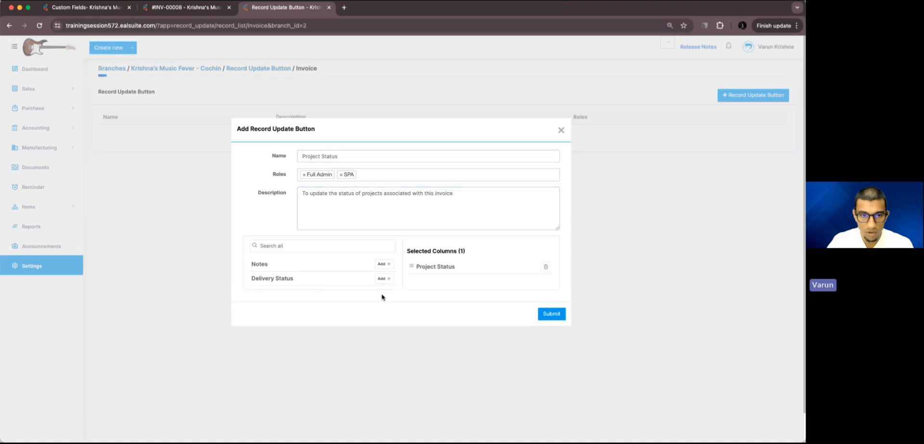
pyautogui.click(550, 314)
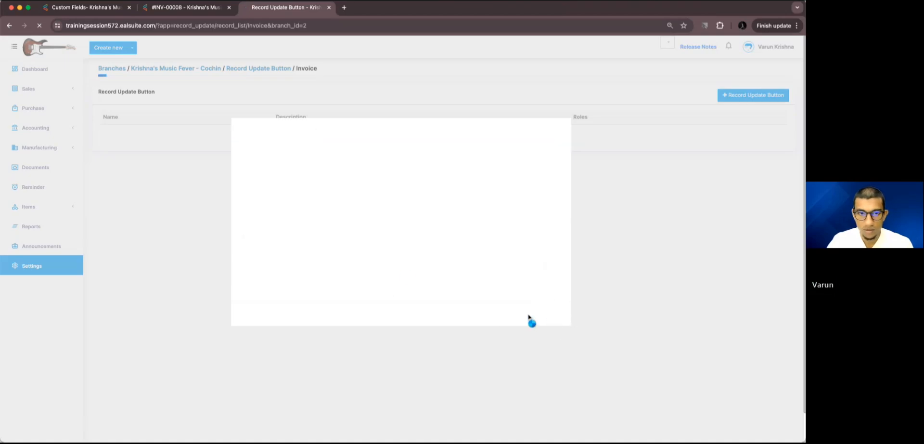
# Step: Reload invoice INV-00008 to load its new Project Status button, comparing it with the record update button list
pyautogui.click(191, 7)
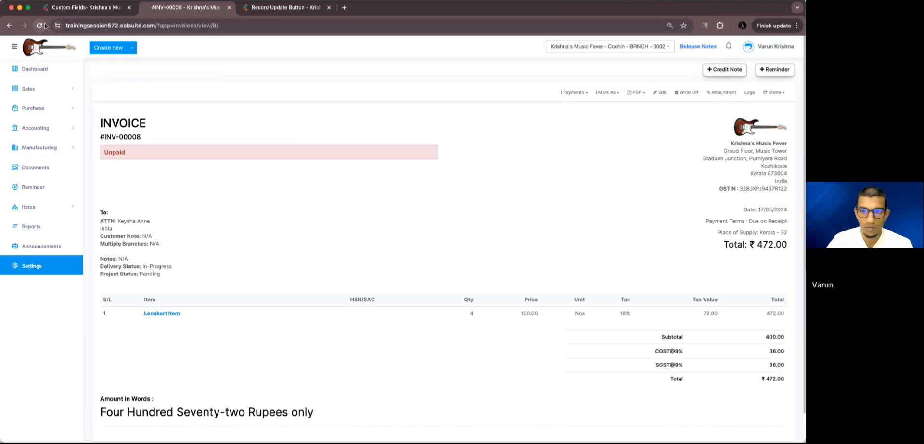
pyautogui.click(40, 25)
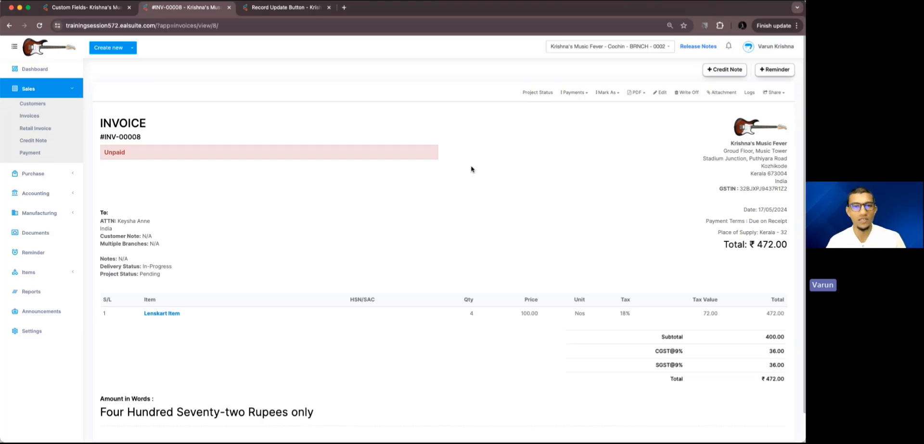
pyautogui.hotkey('ctrl', 'Tab')
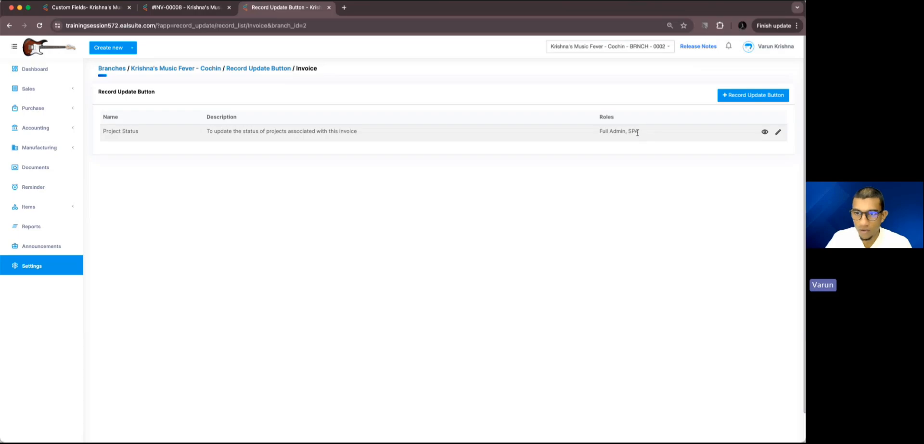
pyautogui.click(608, 198)
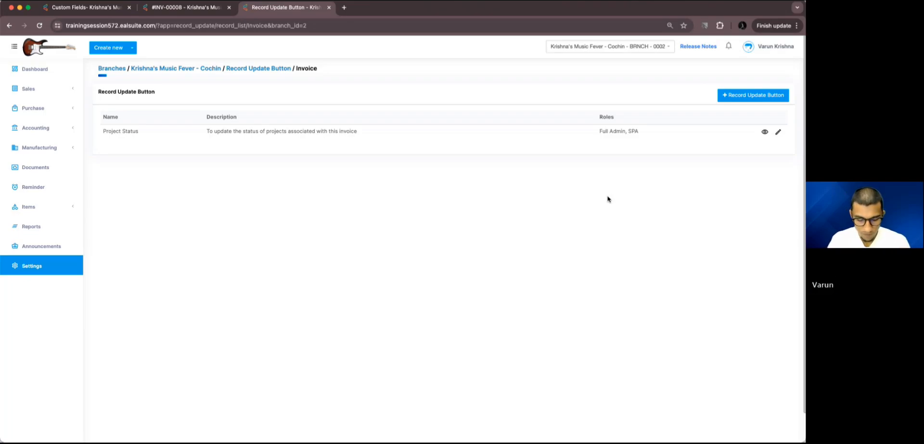
pyautogui.hotkey('ctrl', 'shift', 'Tab')
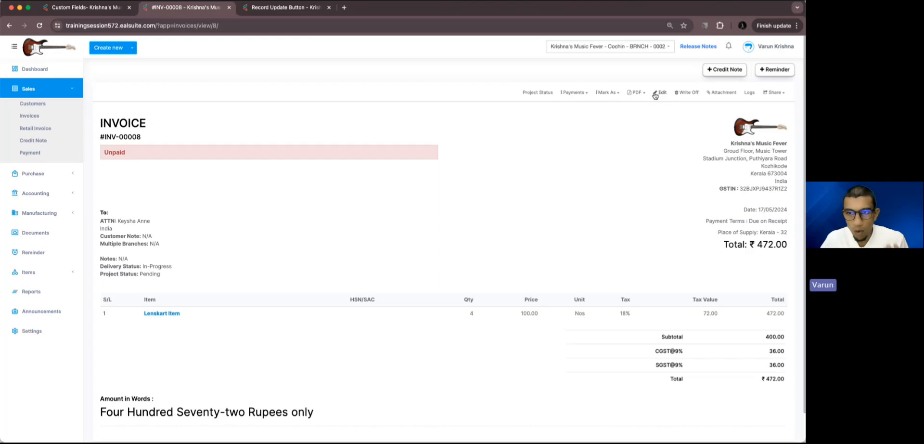
# Step: Check the Project Status options in the invoice's edit form, then return to invoice INV-00008 through the invoices list
pyautogui.click(407, 304)
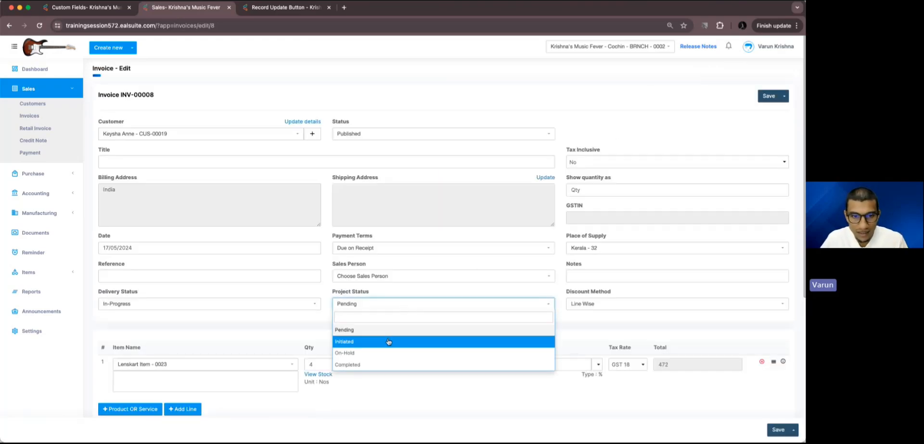
pyautogui.click(665, 121)
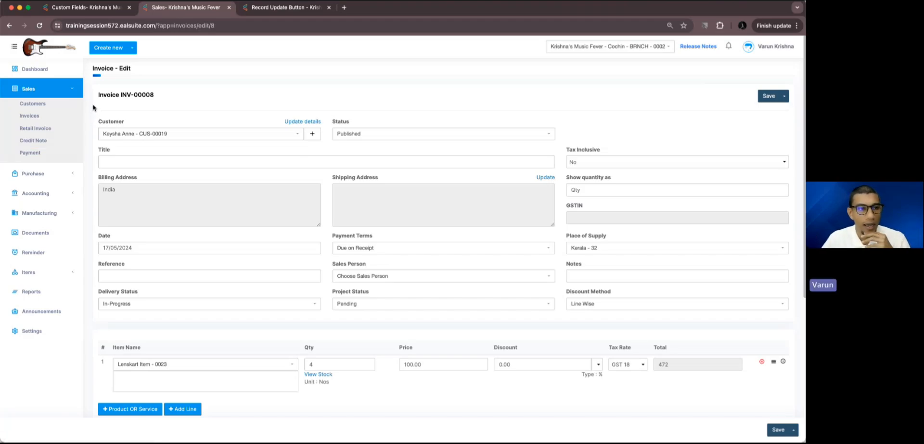
pyautogui.click(33, 116)
pyautogui.click(421, 169)
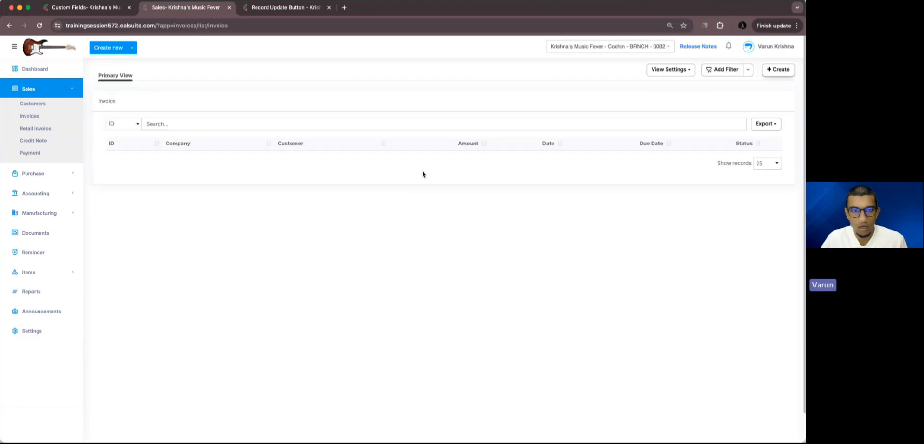
pyautogui.click(126, 159)
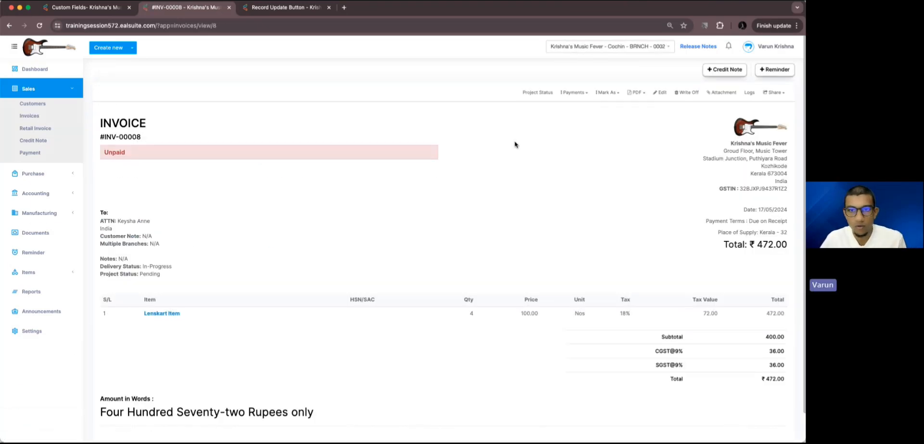
# Step: Update the invoice's Project Status to Initiated using the Project Status record update button
pyautogui.click(540, 95)
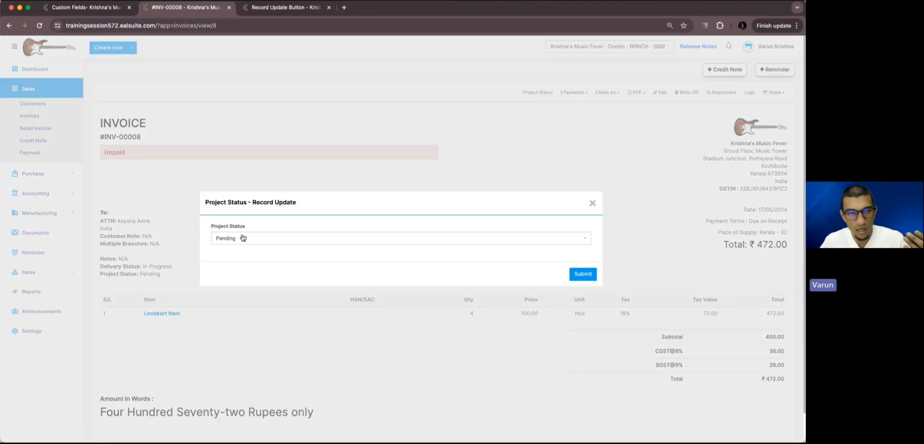
pyautogui.click(243, 238)
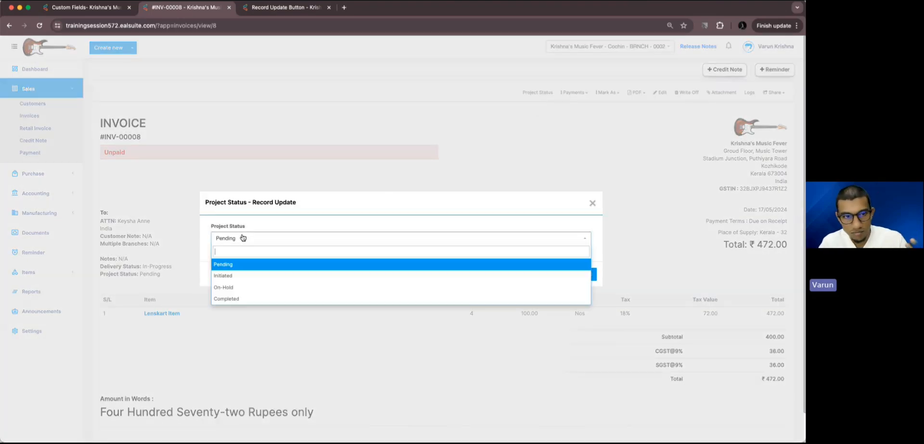
pyautogui.click(246, 282)
pyautogui.click(580, 273)
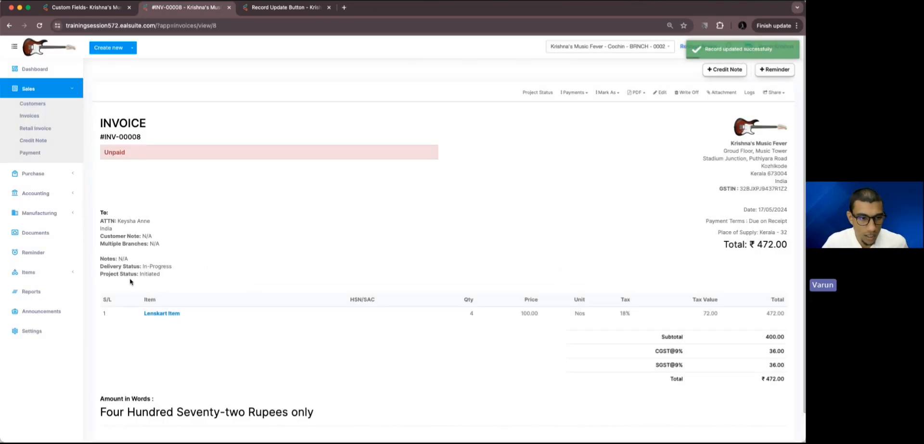
# Step: Update the invoice's Project Status to Completed through the record update button
pyautogui.moveTo(139, 273); pyautogui.dragTo(154, 273)
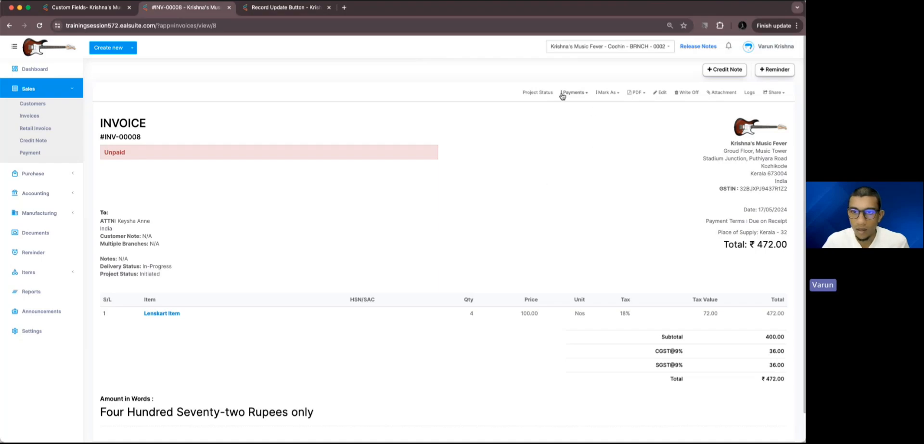
pyautogui.click(543, 93)
pyautogui.click(433, 240)
pyautogui.click(415, 294)
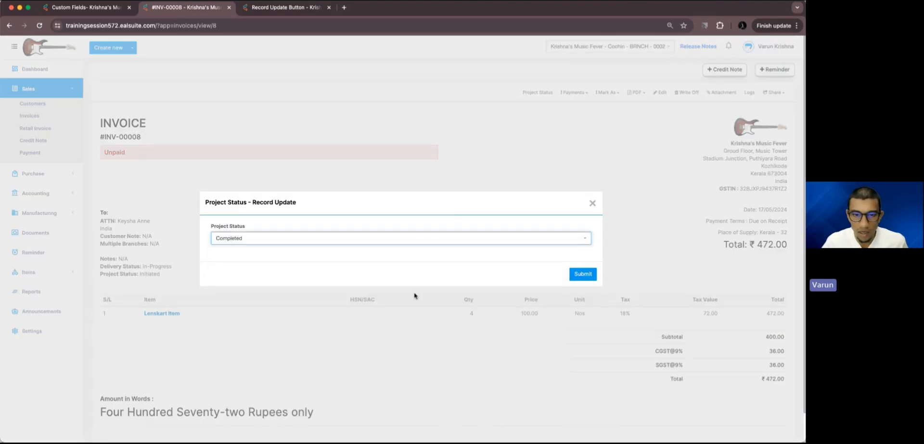
pyautogui.click(585, 274)
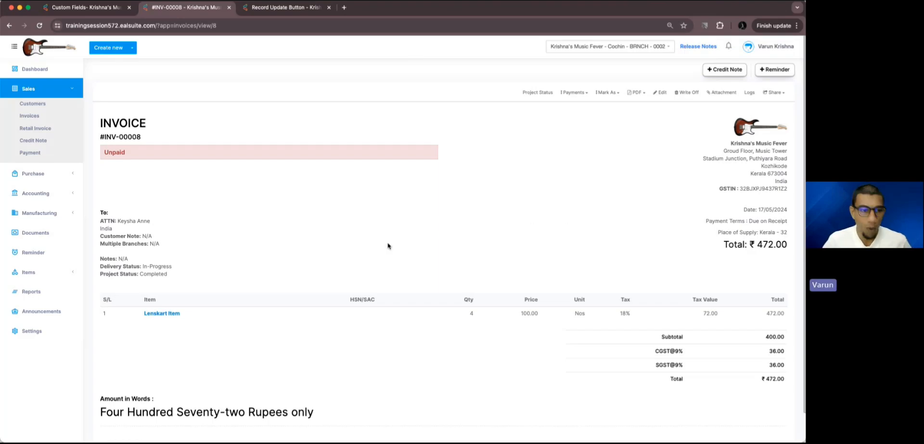
# Step: Review the Cochin branch's Record Update Button module list and the Sales menu entries
pyautogui.click(32, 331)
pyautogui.click(141, 127)
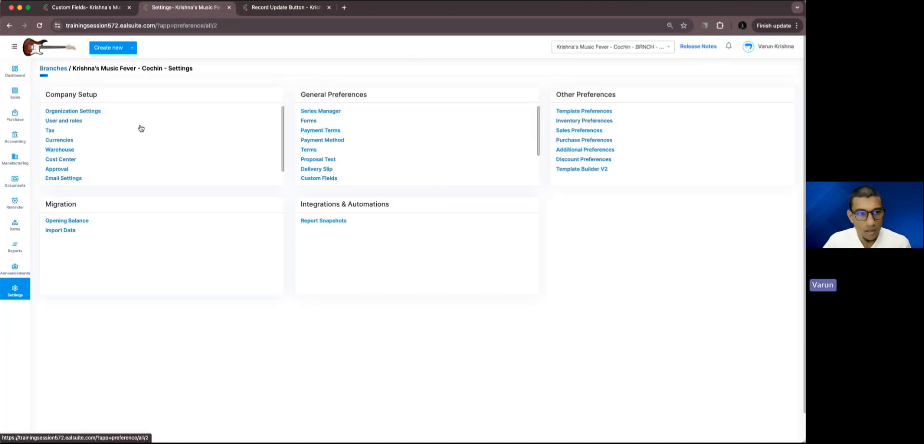
pyautogui.scroll(-2, 341, 154)
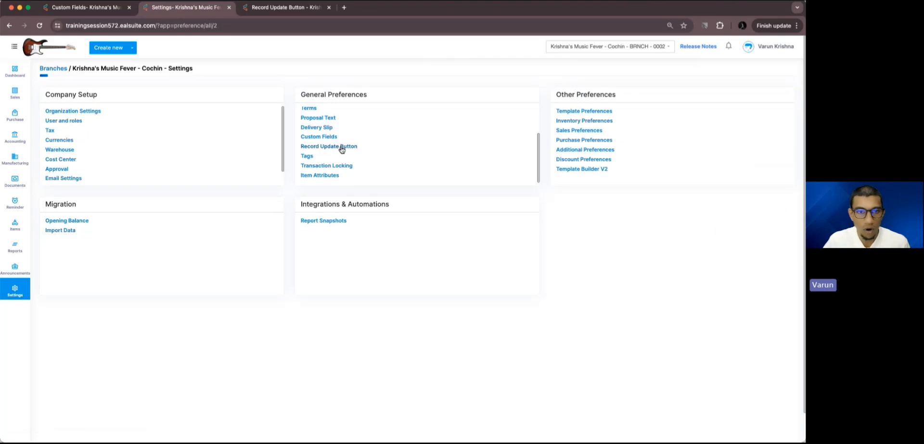
pyautogui.click(340, 147)
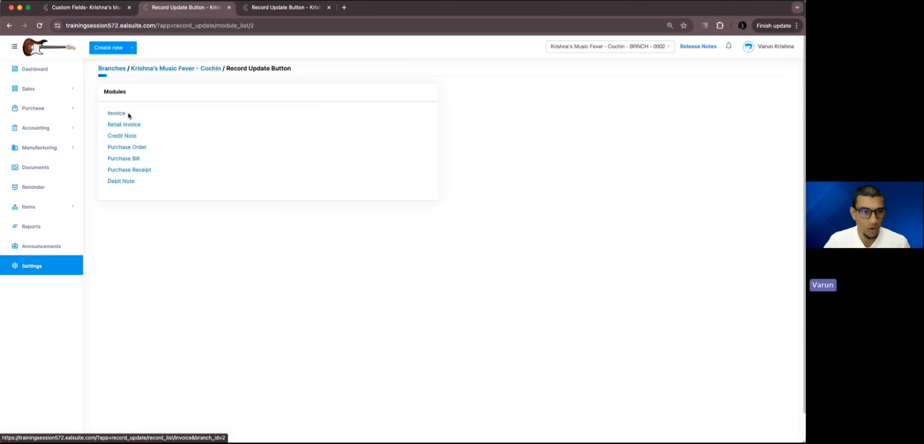
pyautogui.click(54, 90)
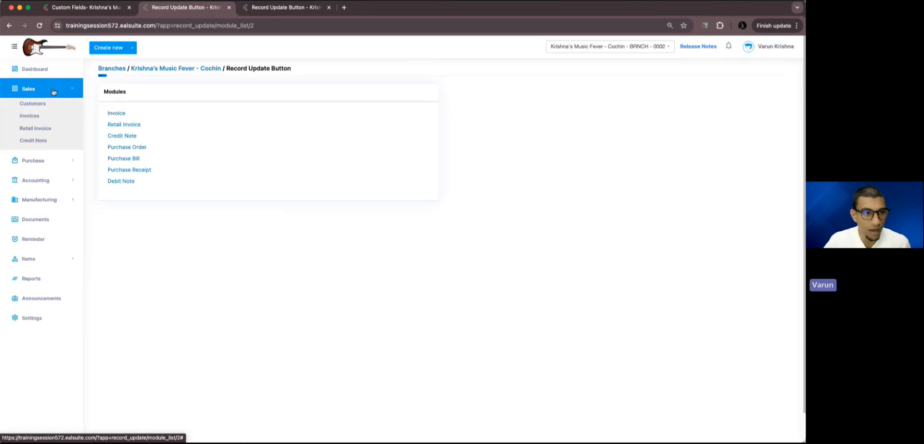
pyautogui.click(54, 91)
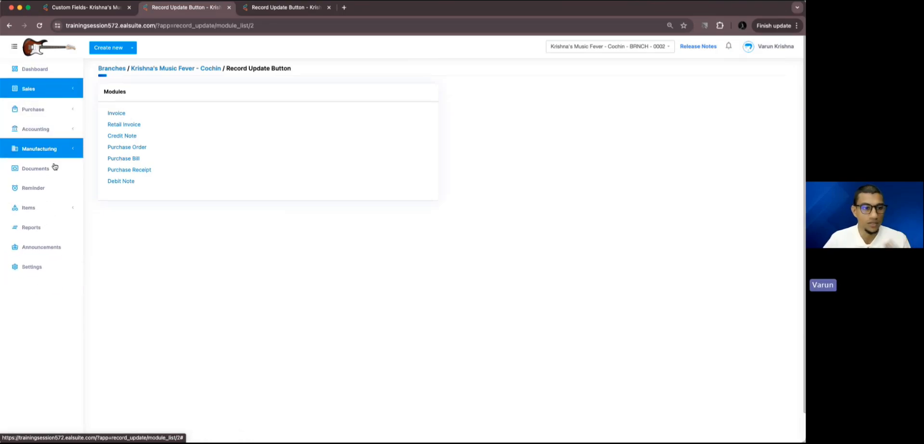
pyautogui.click(47, 266)
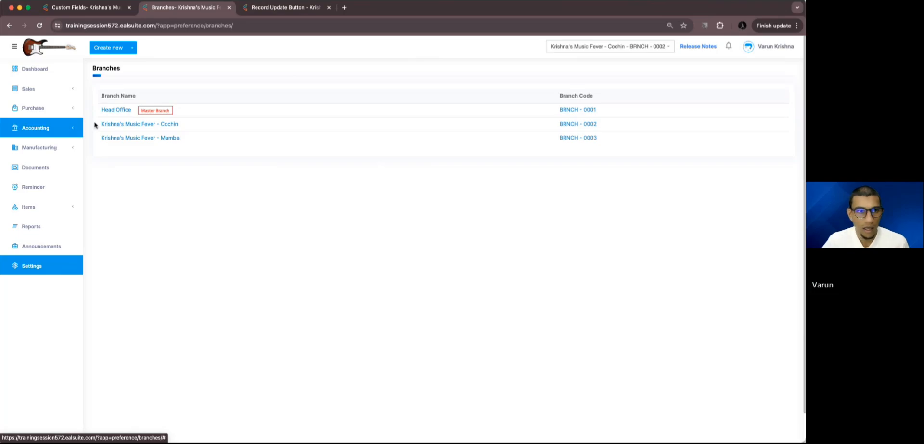
# Step: Enable Quotes, Sales Order, Delivery Note, Pro Forma Invoice and Packing Slip in the Cochin branch's Sales Preferences and save
pyautogui.click(114, 126)
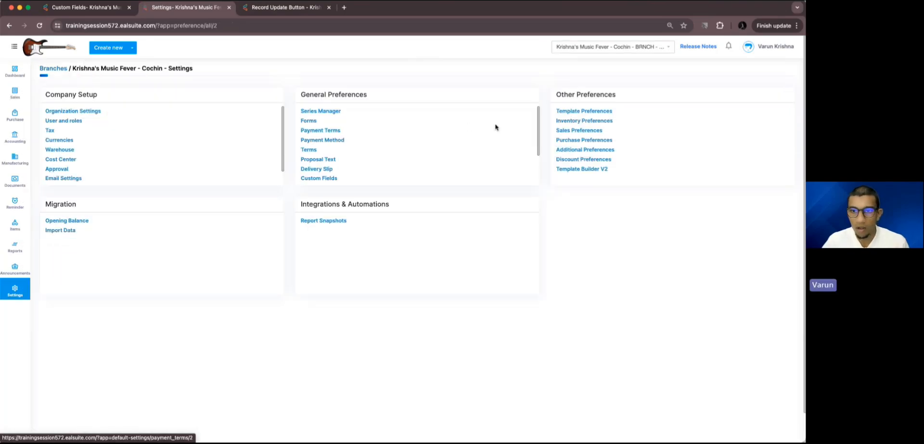
pyautogui.click(582, 133)
pyautogui.click(111, 268)
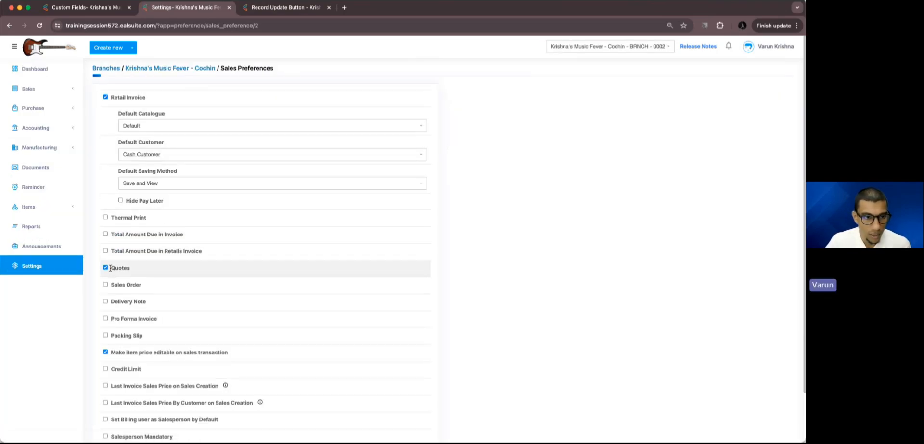
pyautogui.click(105, 285)
pyautogui.click(105, 301)
pyautogui.click(106, 318)
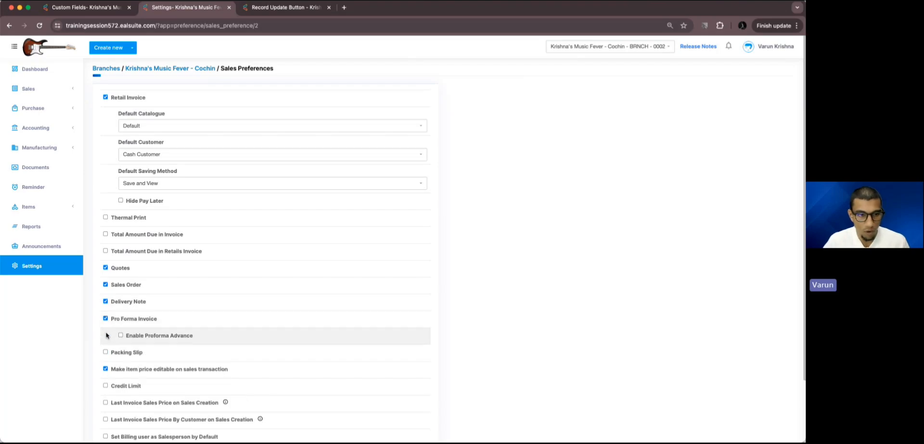
pyautogui.click(105, 353)
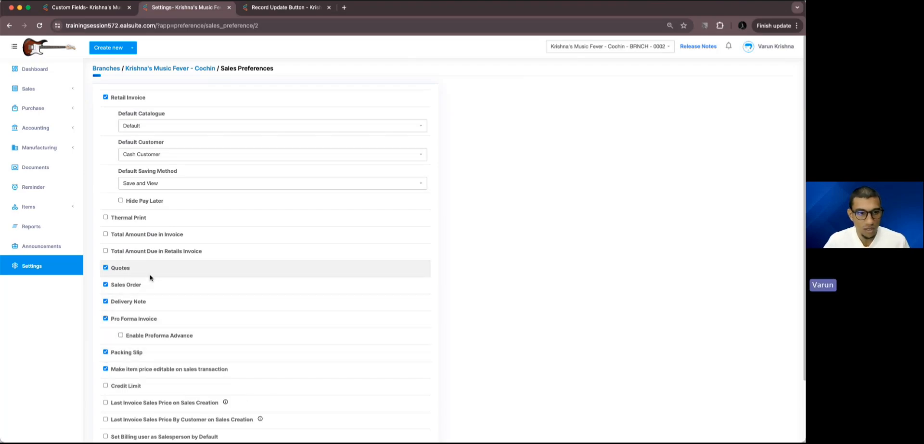
pyautogui.scroll(-3, 144, 215)
pyautogui.click(422, 404)
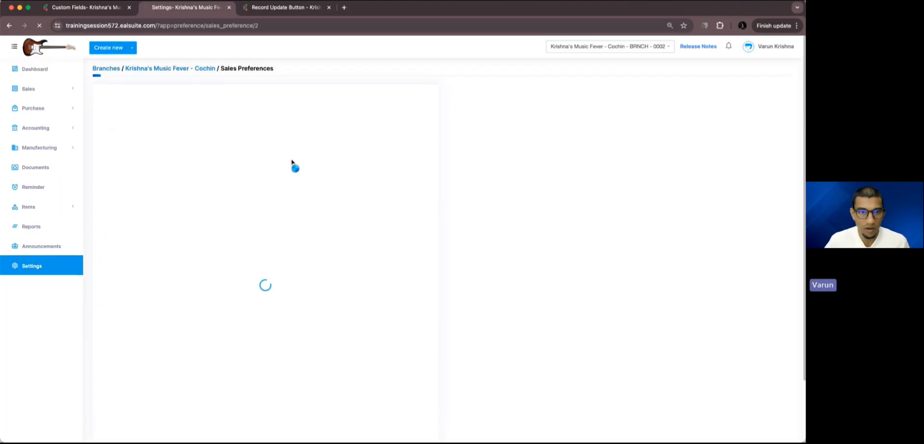
# Step: Enable Landing Cost in the Cochin branch's Purchase Preferences and save
pyautogui.click(52, 263)
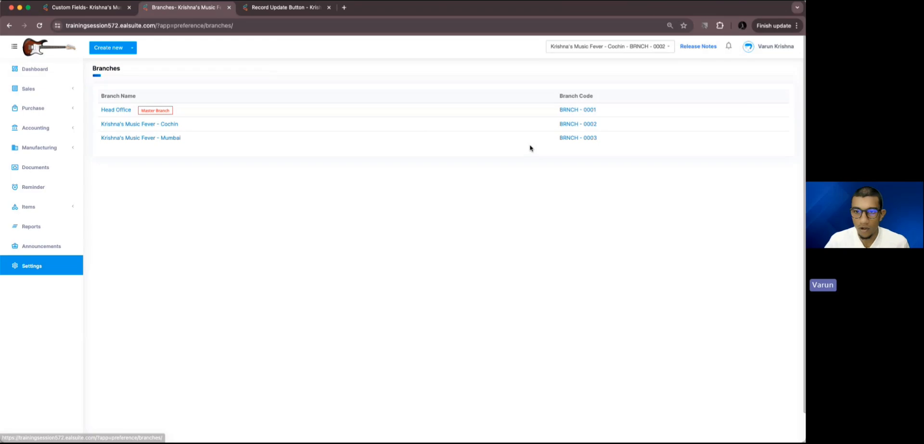
pyautogui.click(110, 127)
pyautogui.click(598, 141)
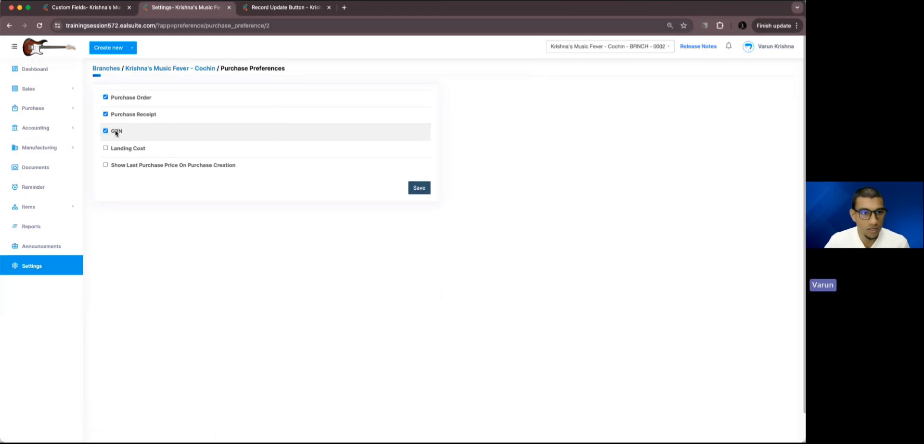
pyautogui.click(124, 149)
pyautogui.click(419, 187)
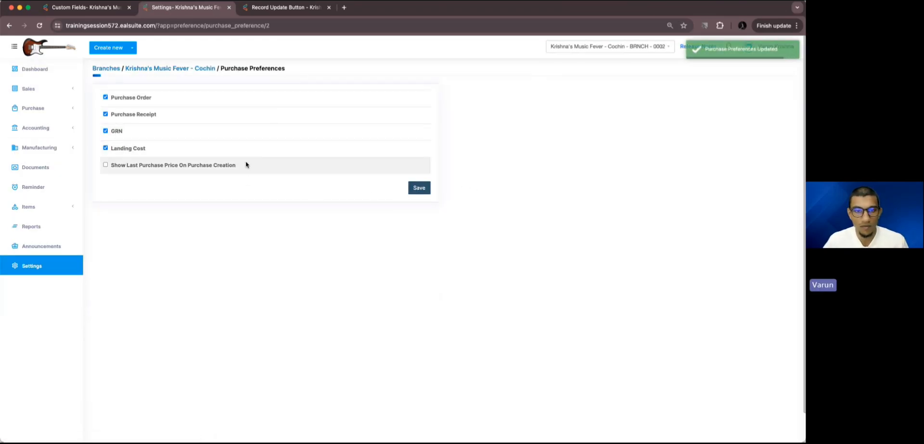
# Step: Check the Purchase menu and the Cochin branch's Record Update Button module list for the newly enabled modules
pyautogui.click(29, 89)
pyautogui.click(56, 108)
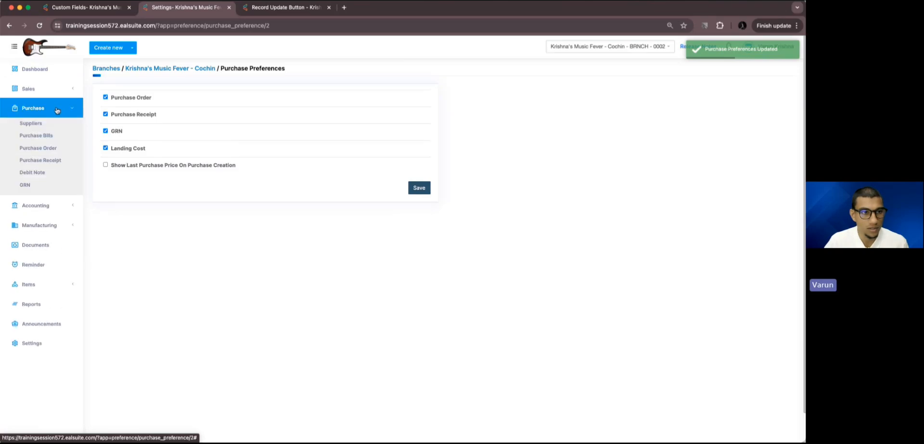
pyautogui.click(56, 109)
pyautogui.click(32, 265)
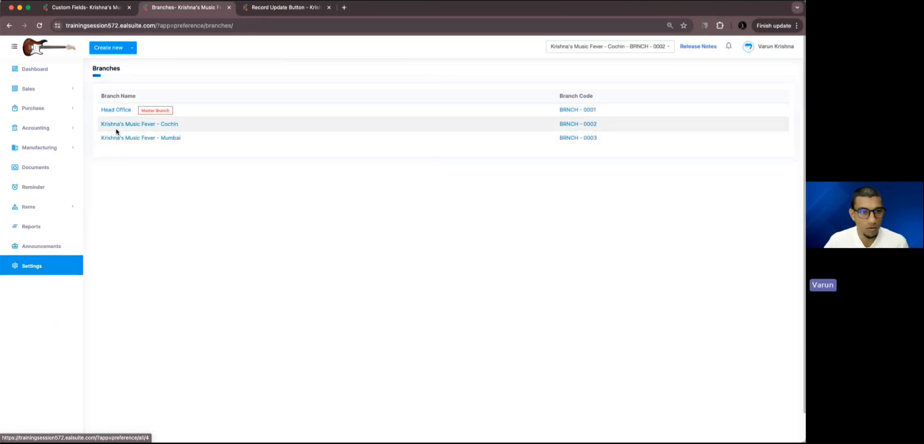
pyautogui.click(139, 128)
pyautogui.scroll(-3, 324, 144)
pyautogui.click(324, 146)
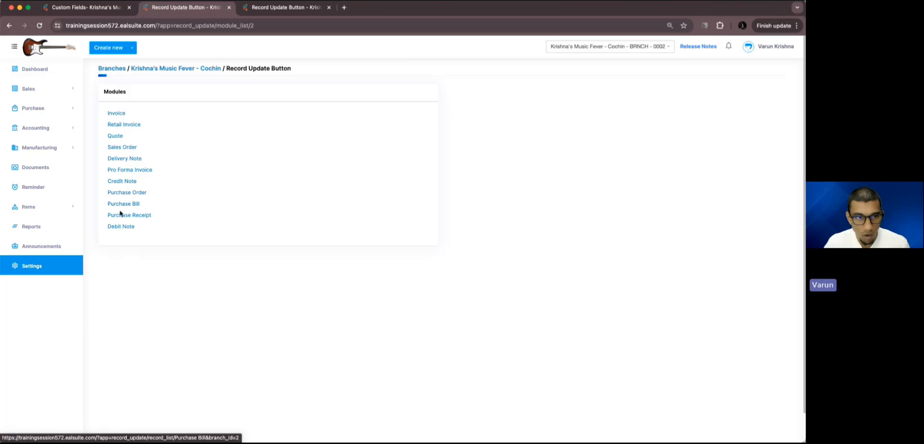
pyautogui.click(82, 68)
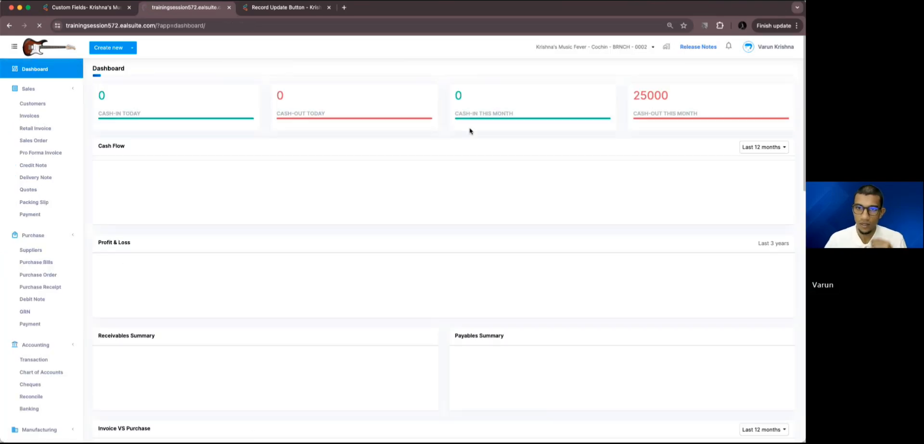